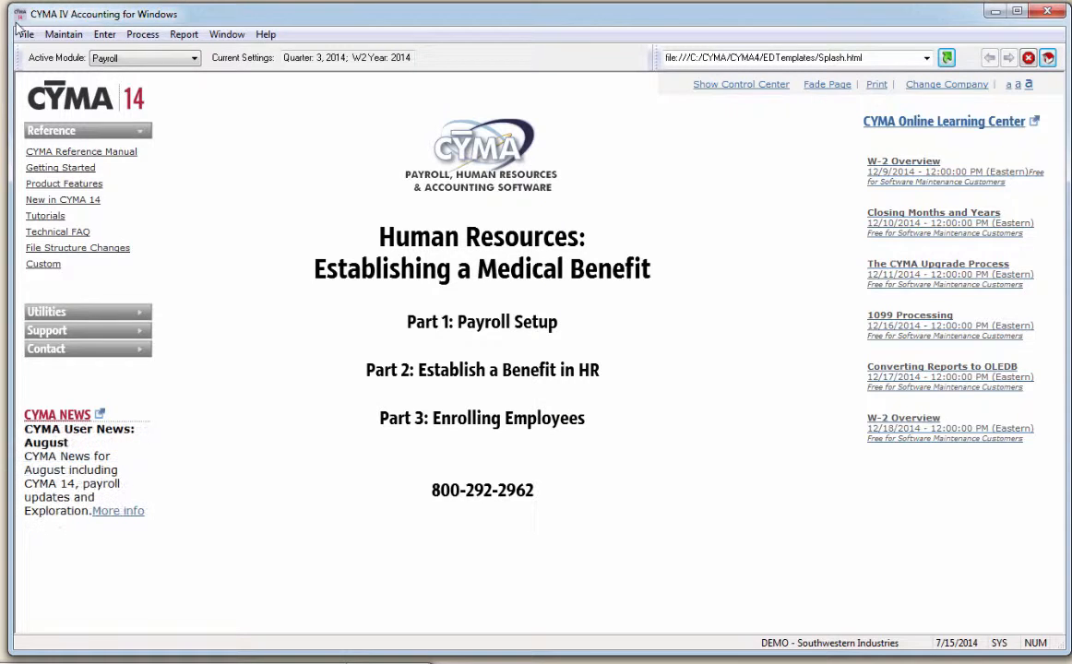
# Open the payroll configuration and display the Aetna Hsa 3,000/6,000 pre-tax deduction
pyautogui.click(63, 34)
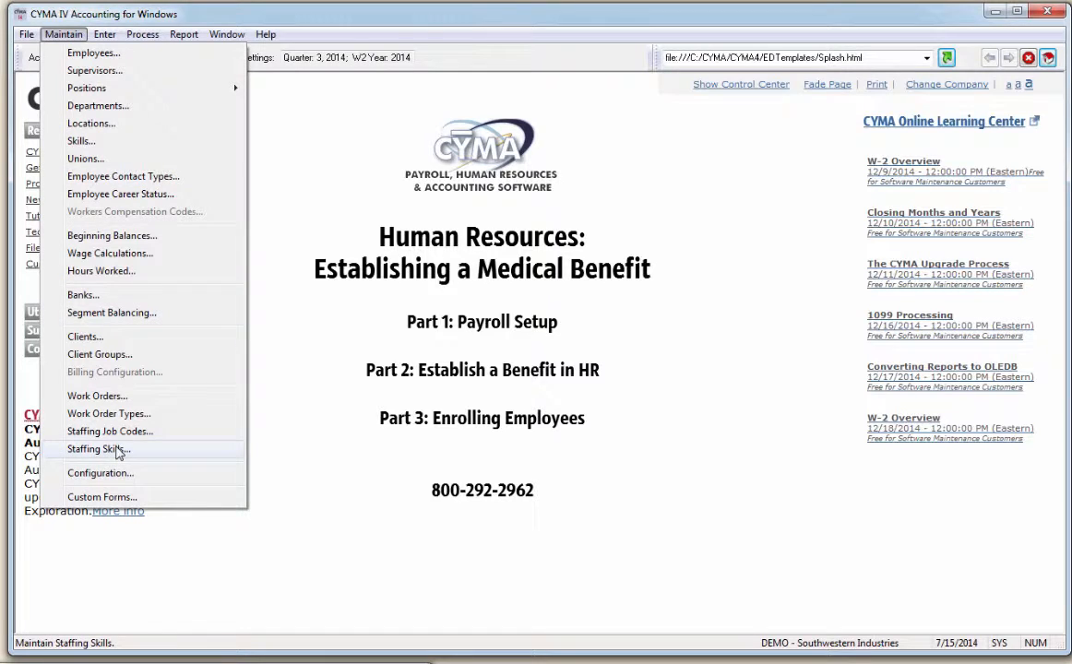
pyautogui.click(138, 473)
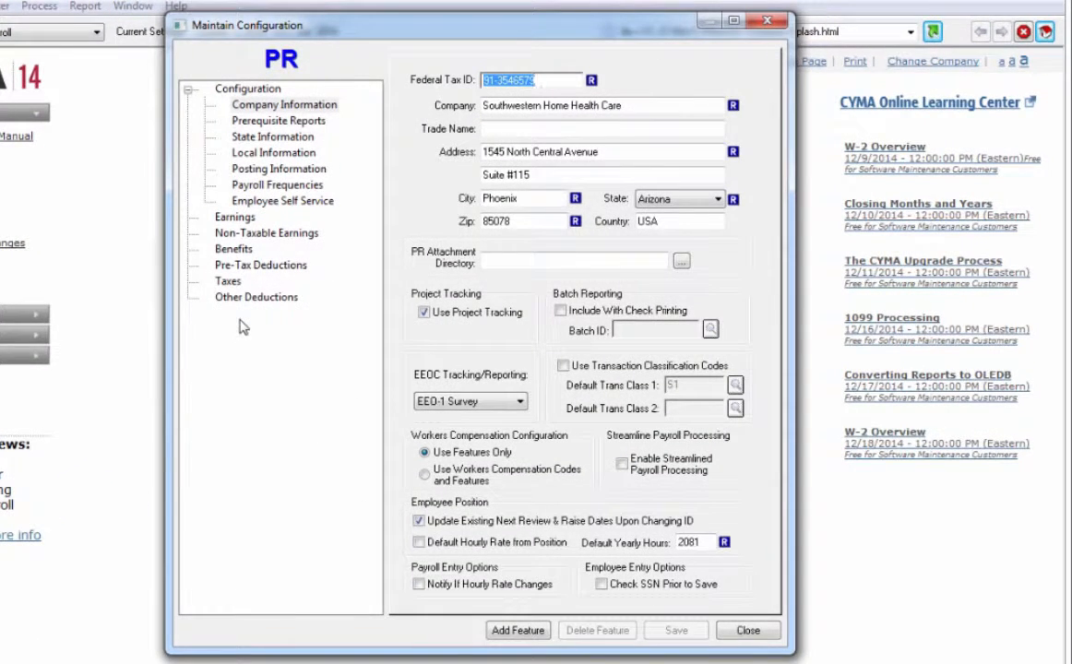
pyautogui.click(287, 266)
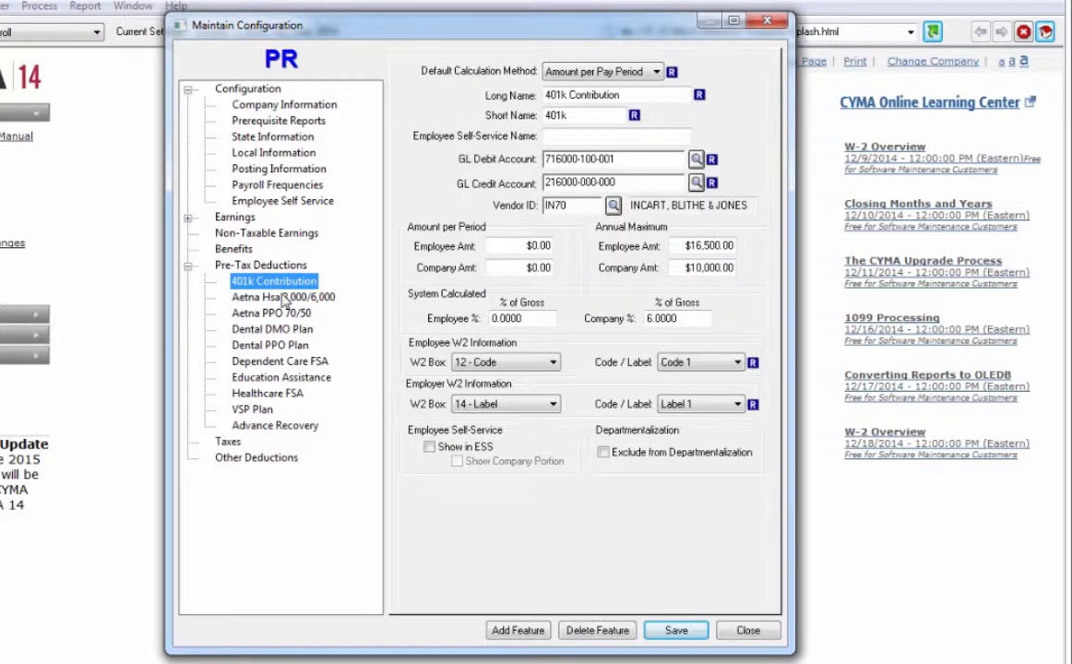
pyautogui.click(288, 297)
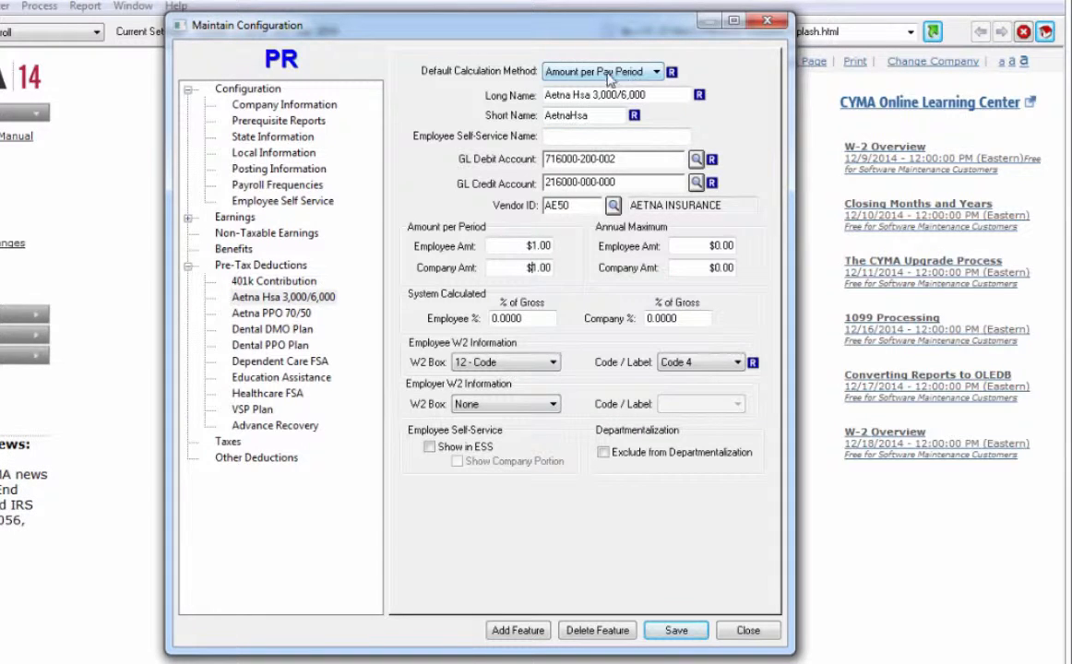
# Set the deduction's employee W2 box to 12 - Code with Code 4, save it and close the configuration
pyautogui.click(496, 365)
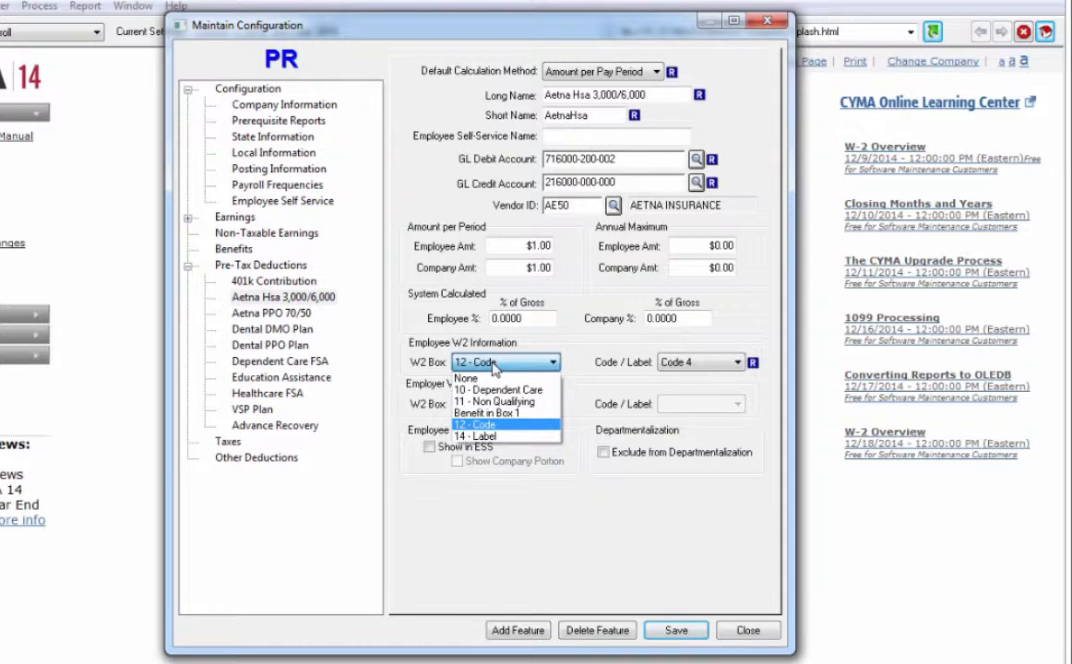
pyautogui.click(496, 366)
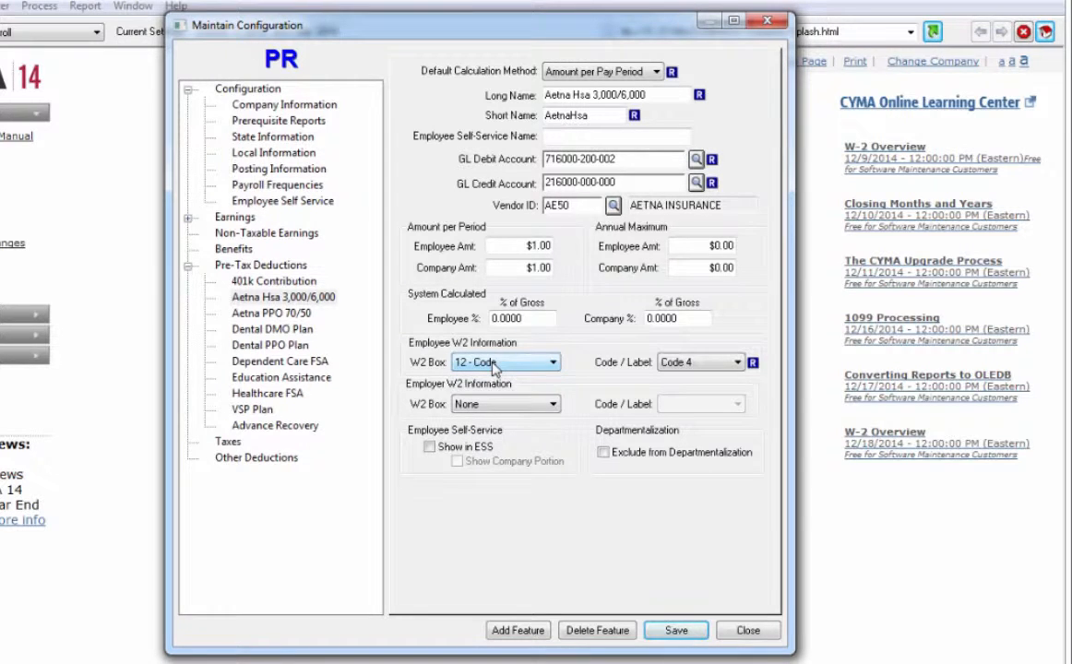
pyautogui.click(701, 364)
pyautogui.click(701, 369)
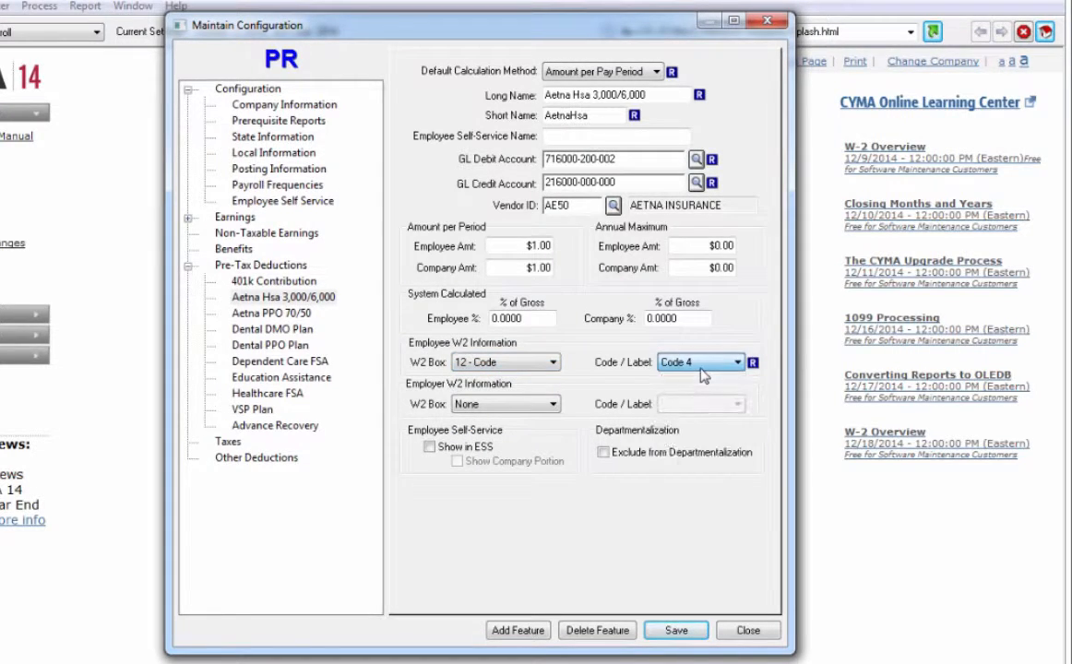
pyautogui.click(673, 634)
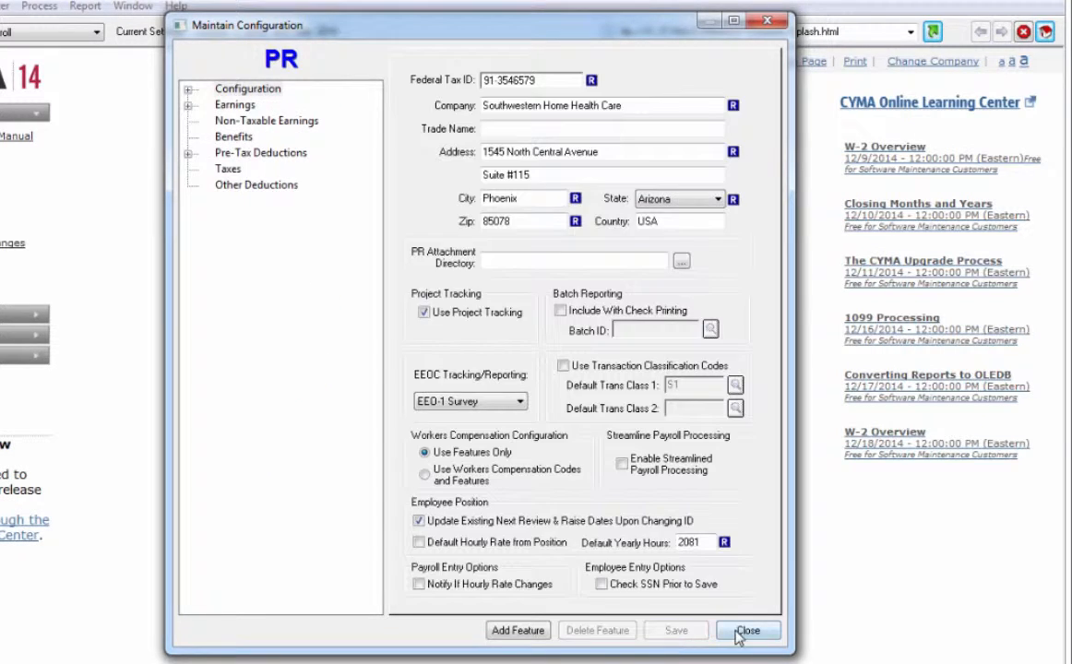
pyautogui.click(748, 631)
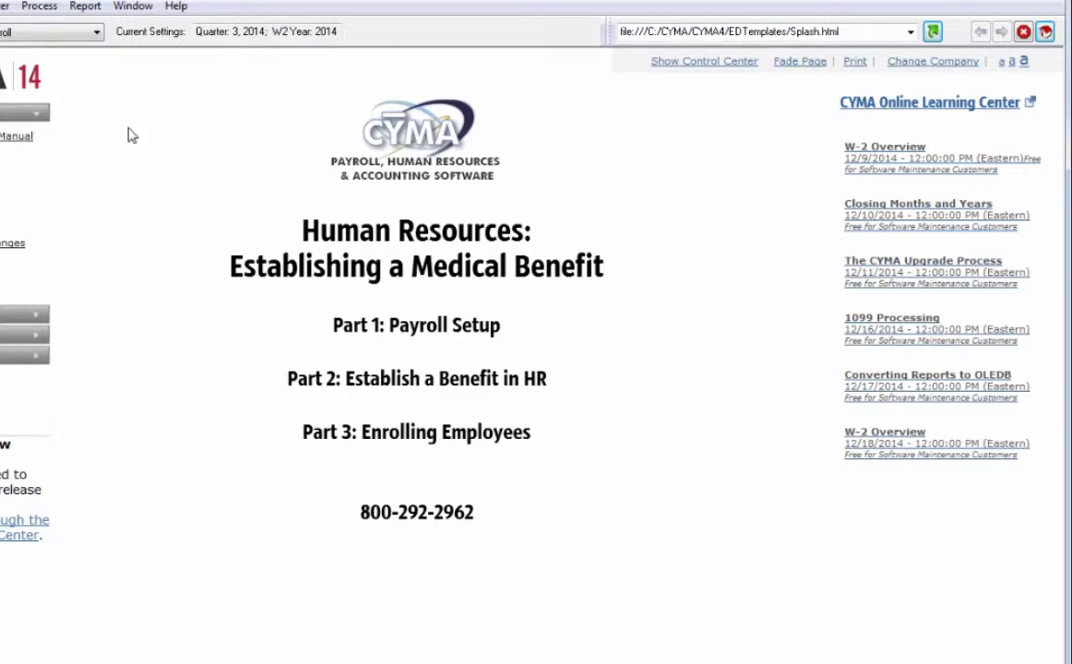
# Open the CFO's payroll employee record for editing and display its Aetna Hsa 3,000/6,000 deduction
pyautogui.click(53, 31)
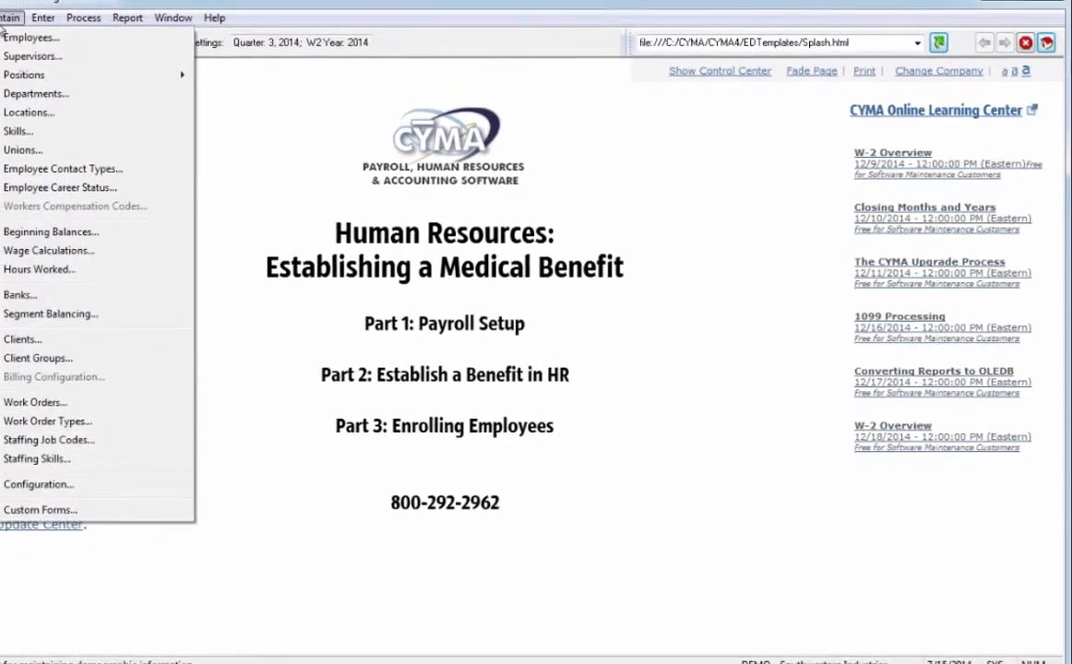
pyautogui.click(53, 46)
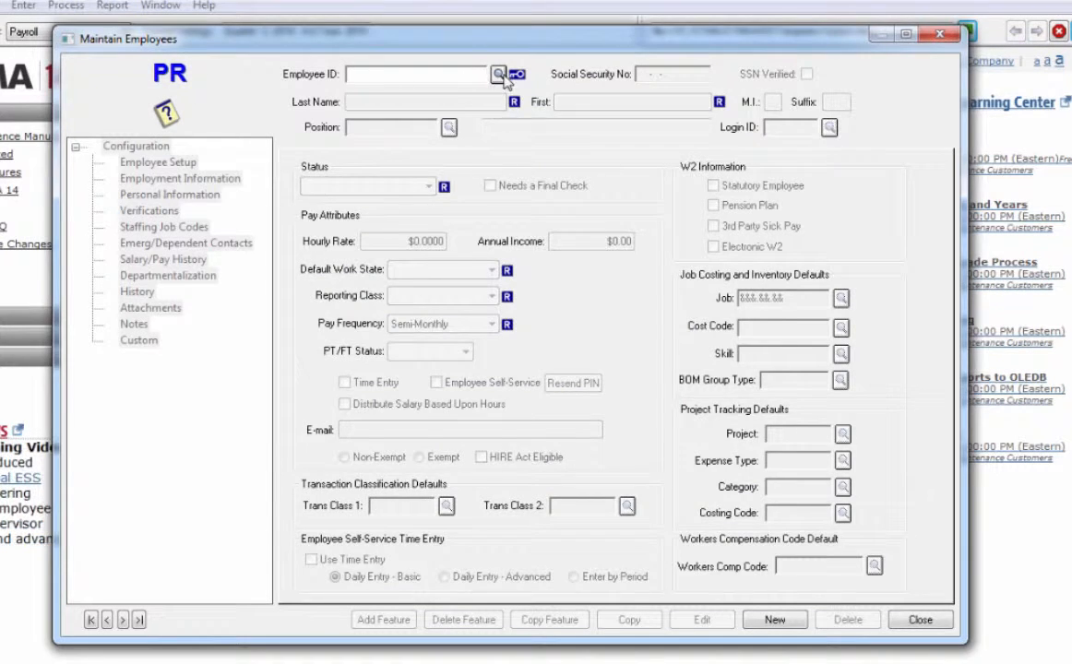
pyautogui.click(499, 74)
pyautogui.doubleClick(337, 271)
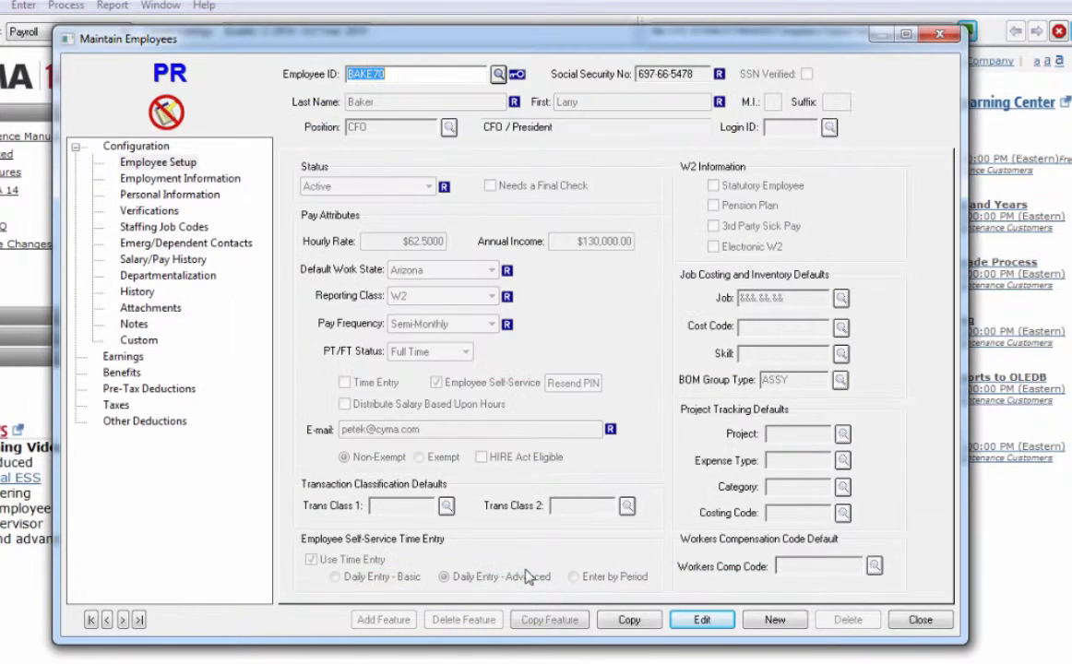
pyautogui.click(702, 621)
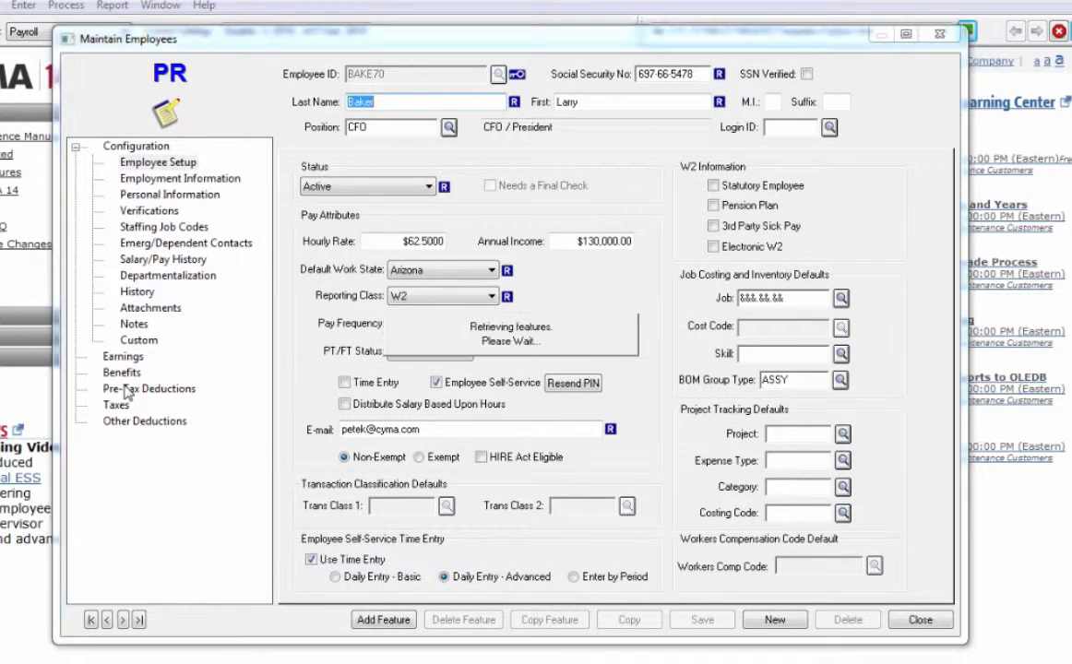
pyautogui.click(157, 421)
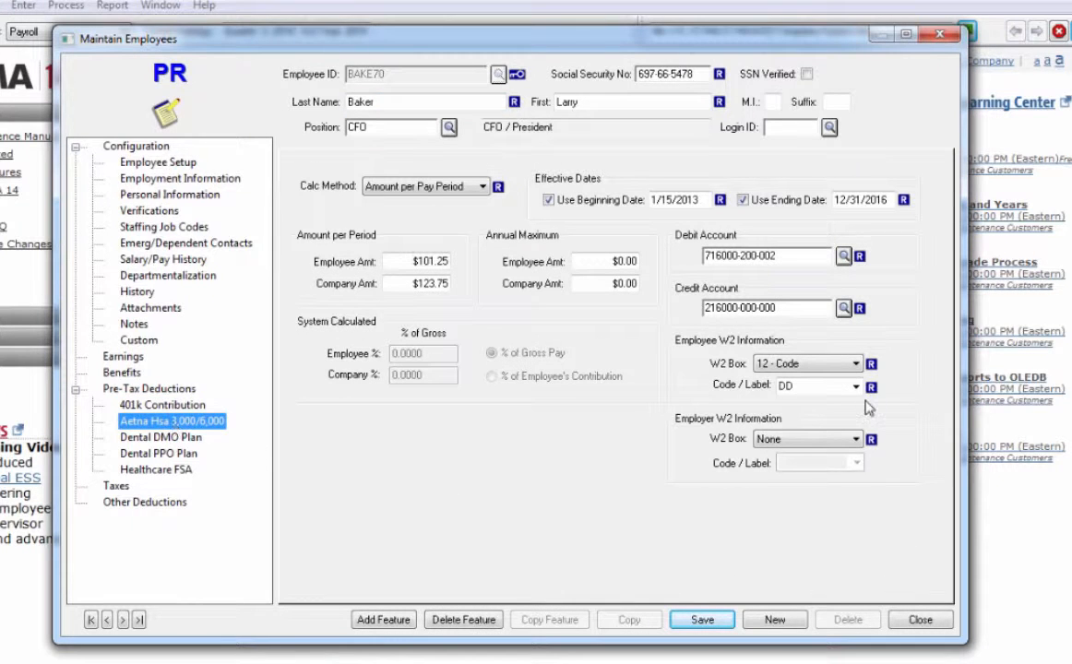
# Set the deduction's employee W2 box to 12 - Code with code DD and save the employee record
pyautogui.click(855, 364)
pyautogui.click(790, 426)
pyautogui.click(808, 386)
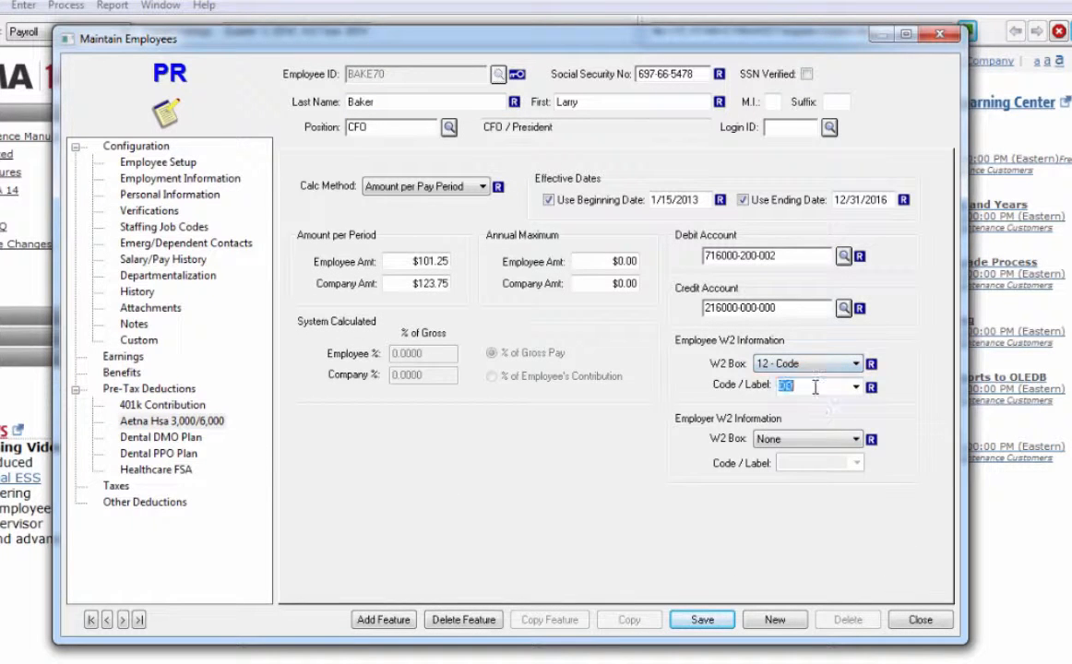
pyautogui.write('DD')
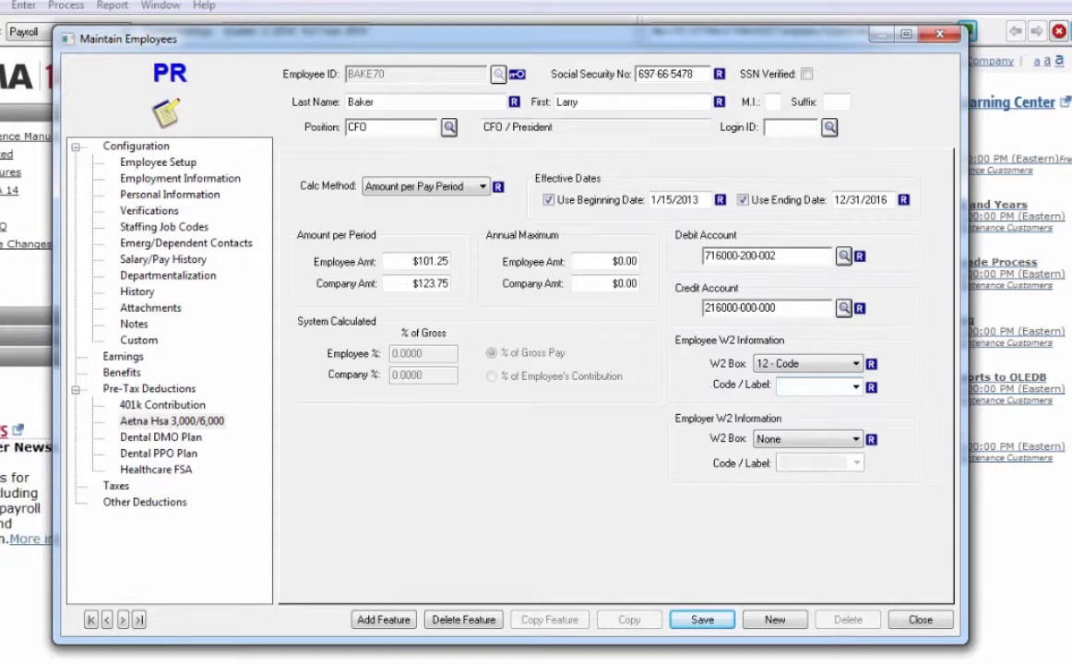
pyautogui.click(702, 620)
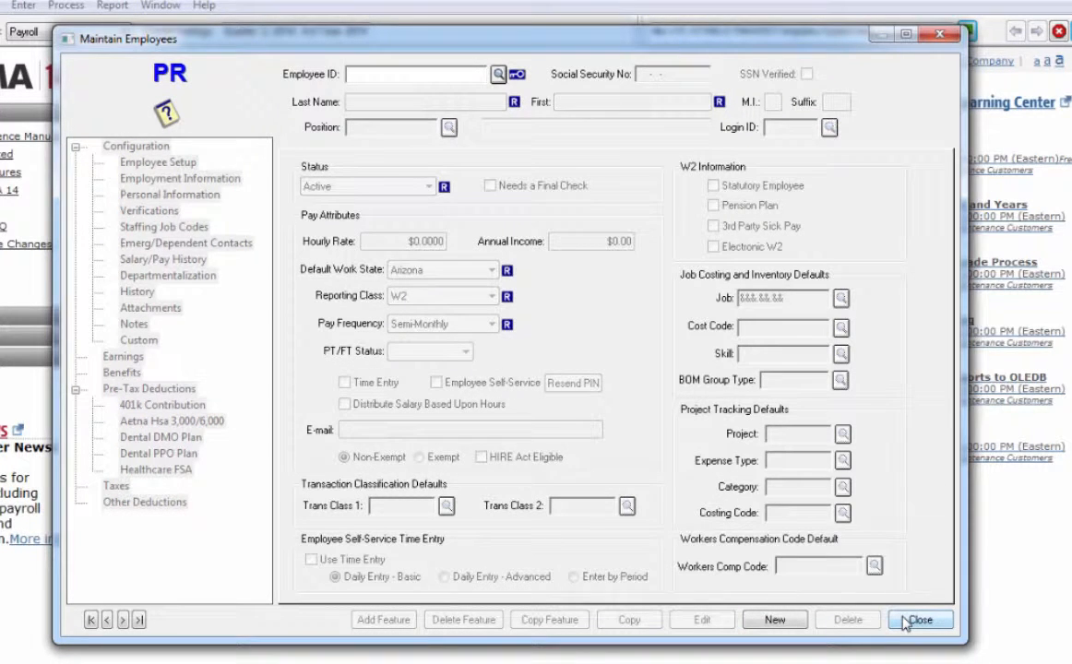
# Reload the CFO's record, start Copy Feature, find the active employees and select all of them
pyautogui.click(499, 74)
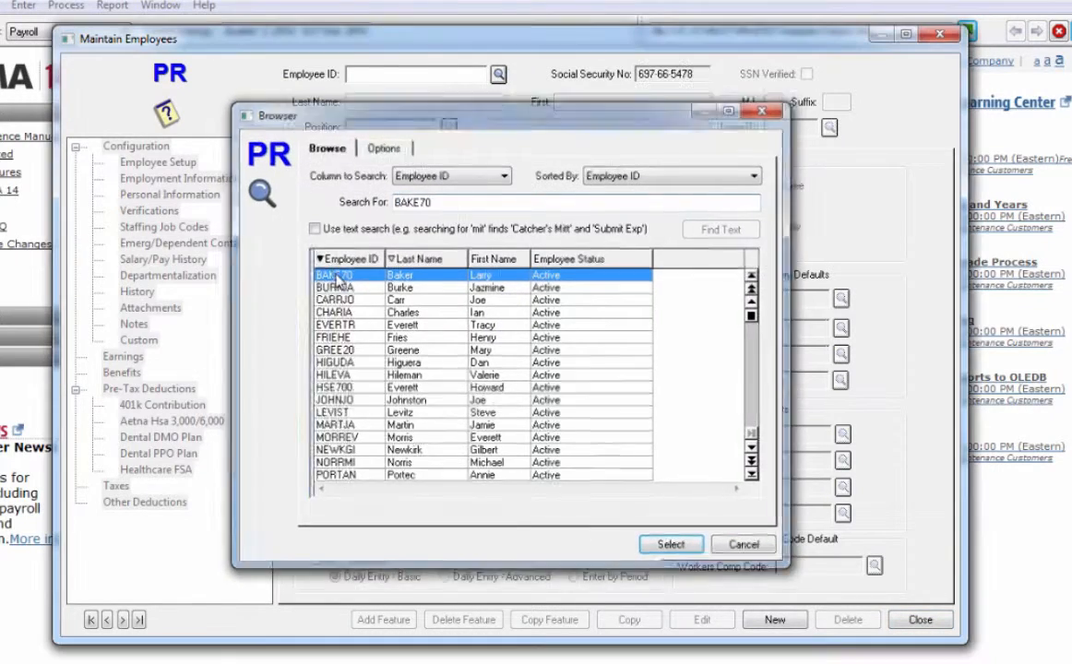
pyautogui.doubleClick(337, 276)
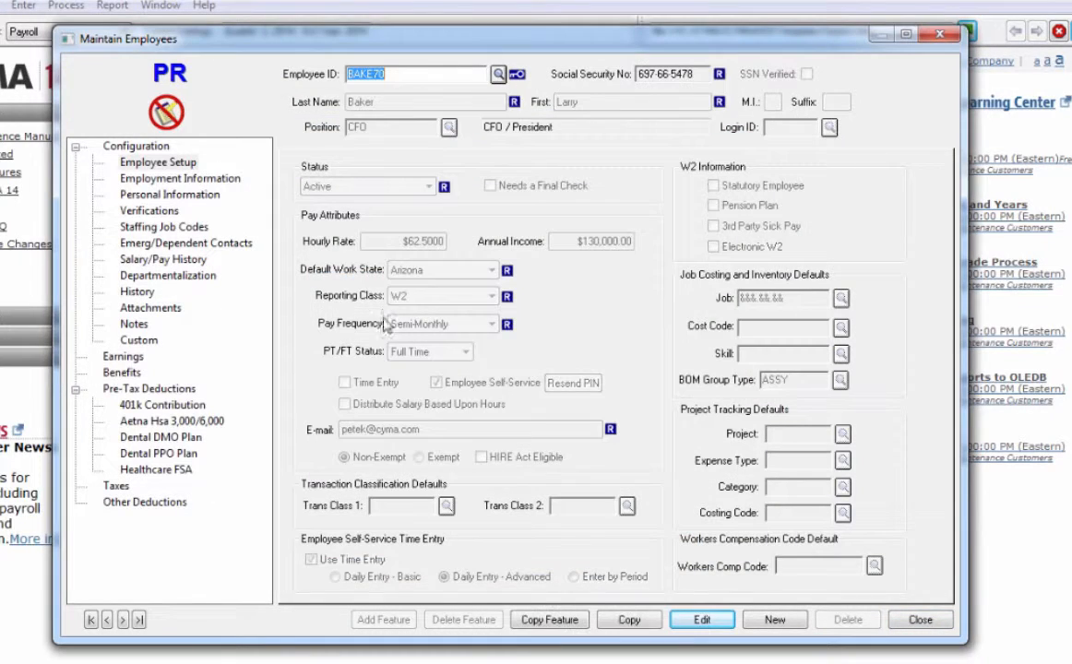
pyautogui.click(551, 620)
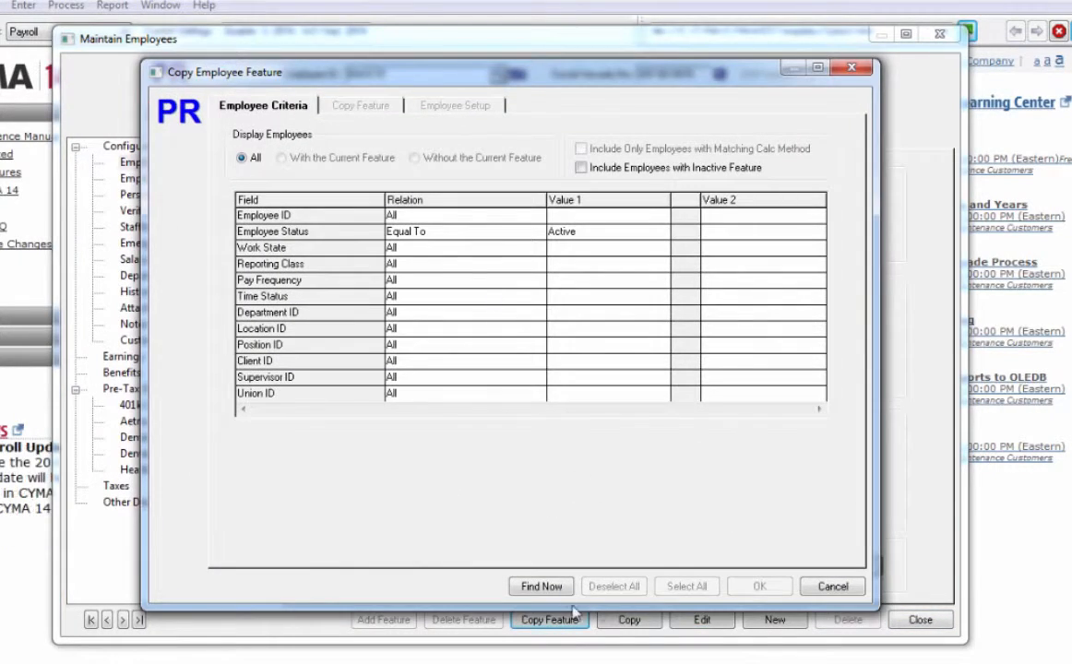
pyautogui.click(550, 587)
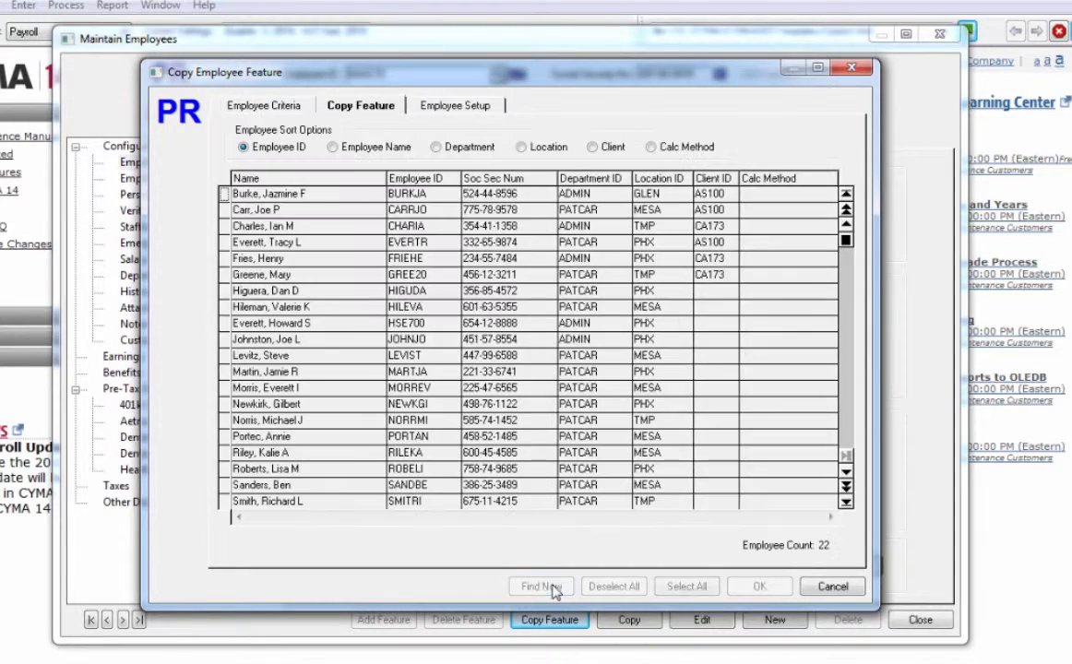
pyautogui.click(686, 587)
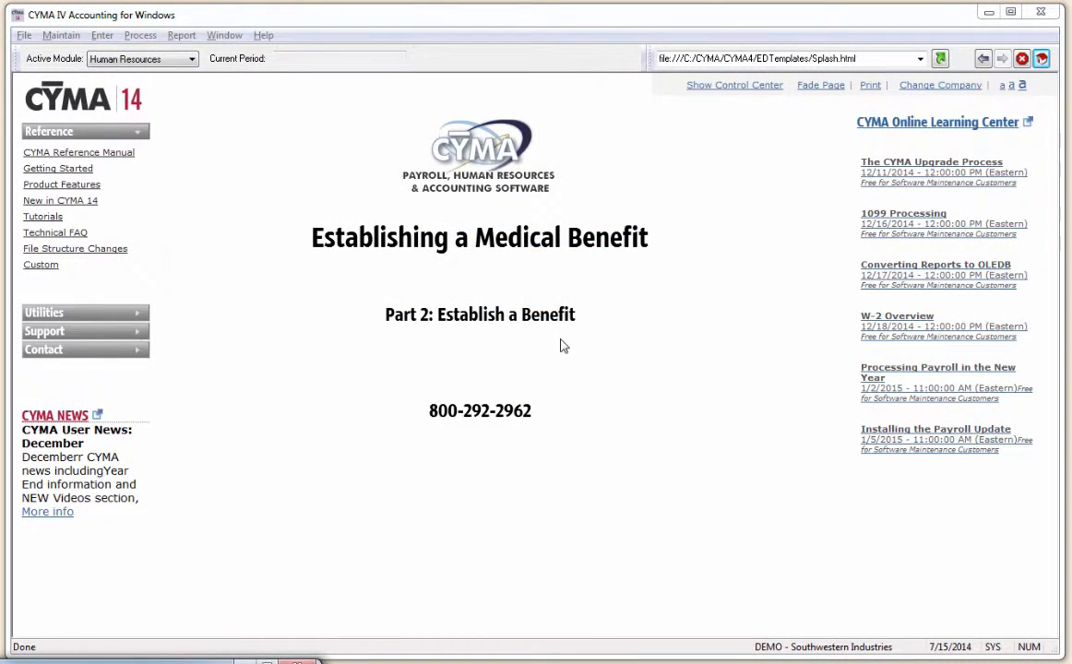
# Show the control center and display the DENTAL coverage group in Human Resources
pyautogui.click(754, 86)
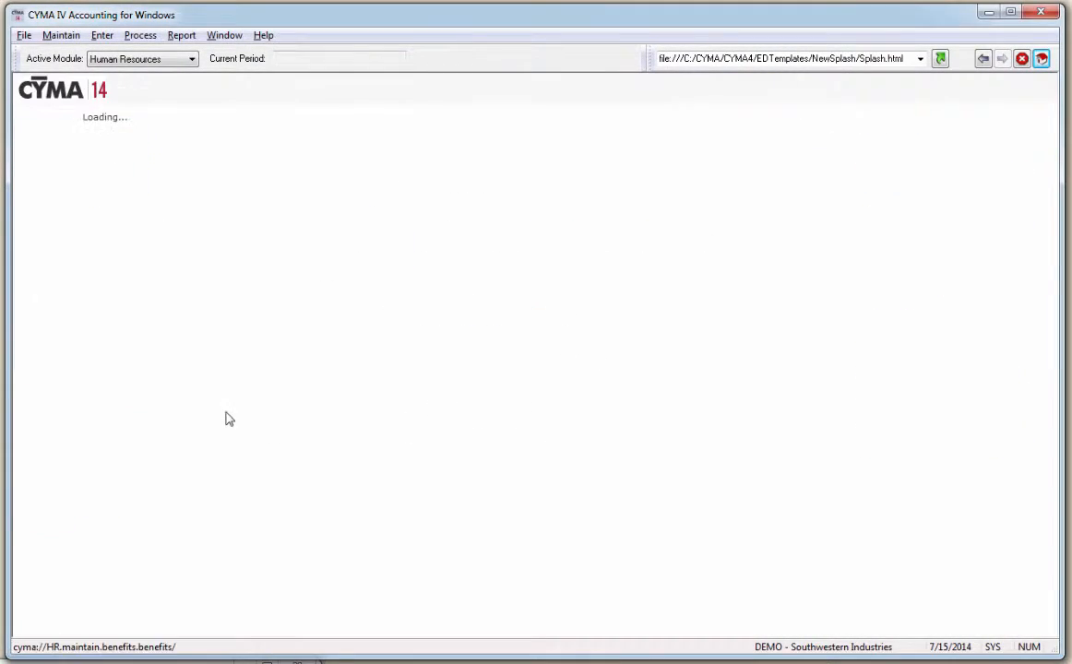
pyautogui.click(236, 325)
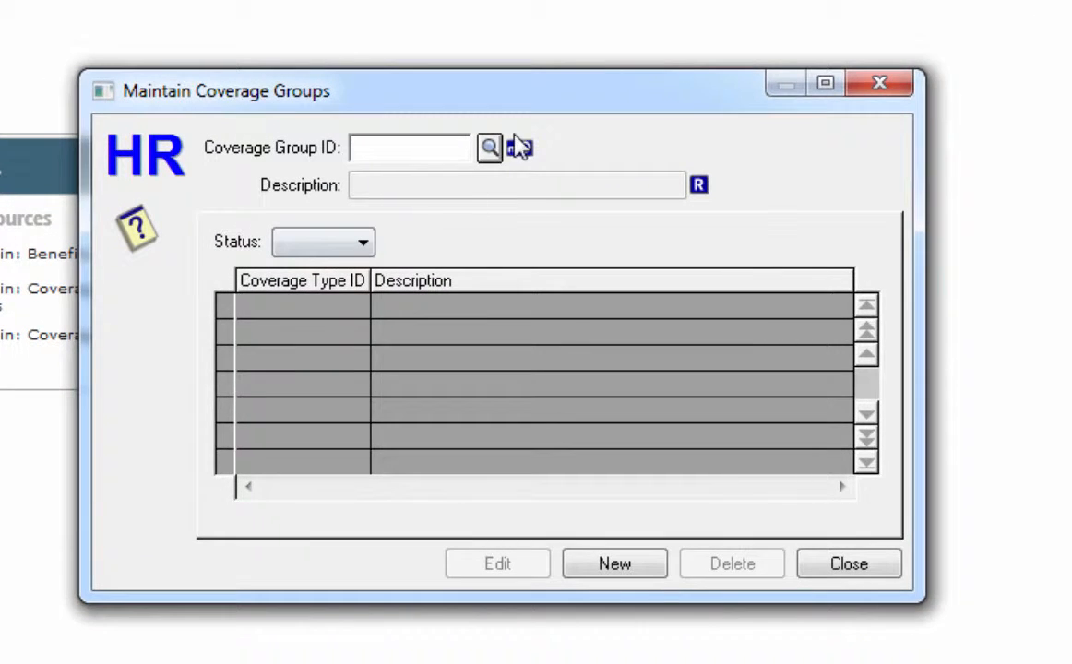
pyautogui.click(496, 246)
pyautogui.doubleClick(217, 258)
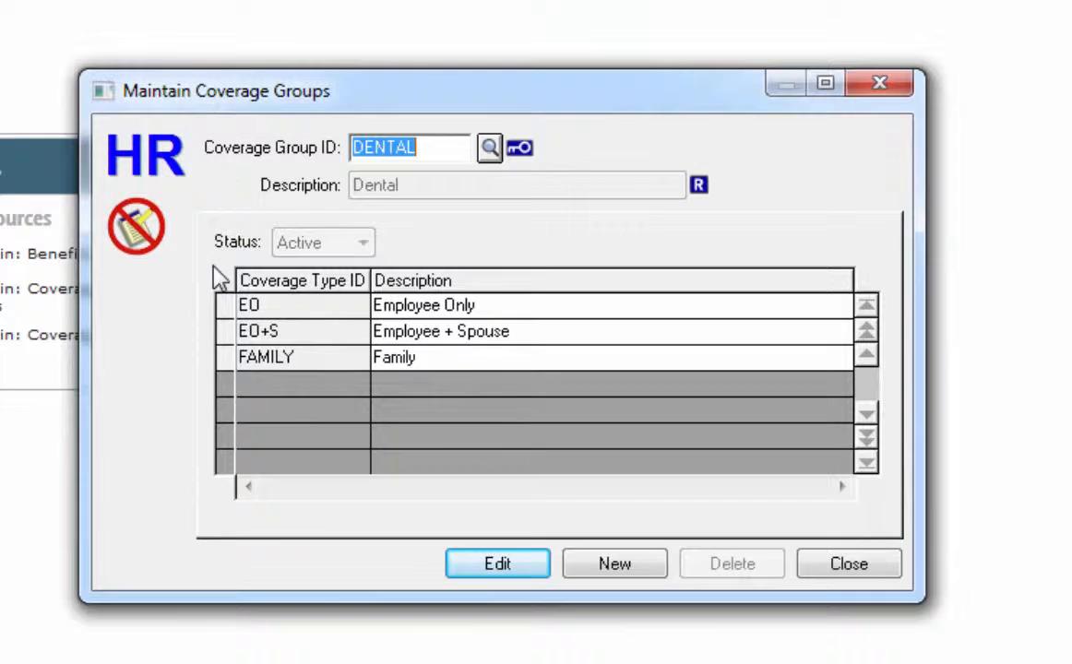
# Browse the coverage types available for a new row in the DENTAL group, then cancel and close the group
pyautogui.click(494, 563)
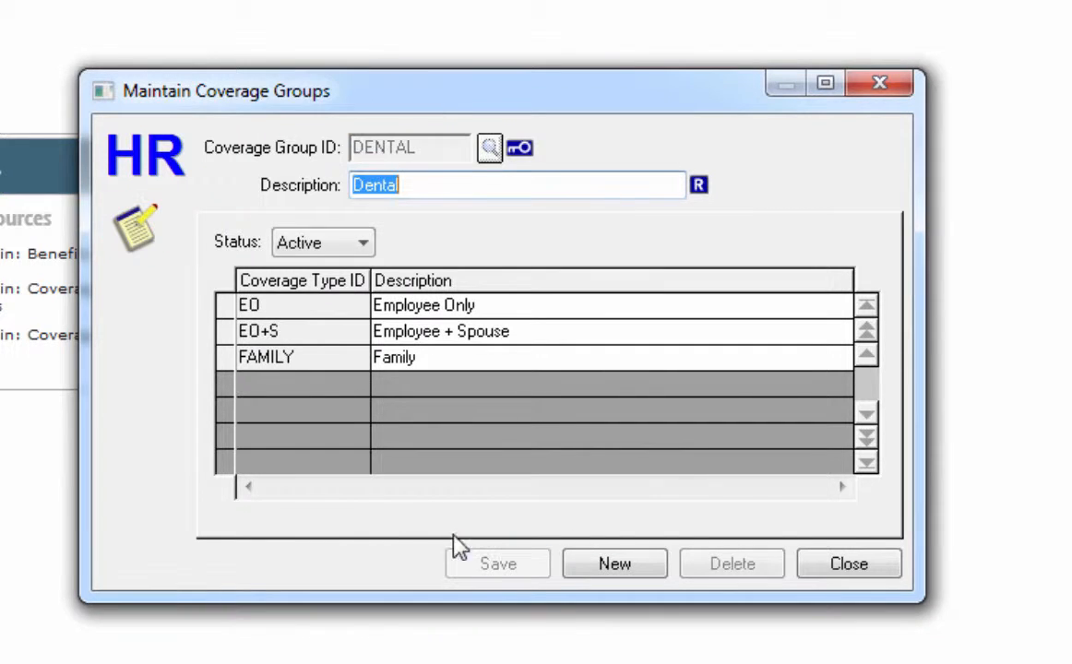
pyautogui.click(310, 407)
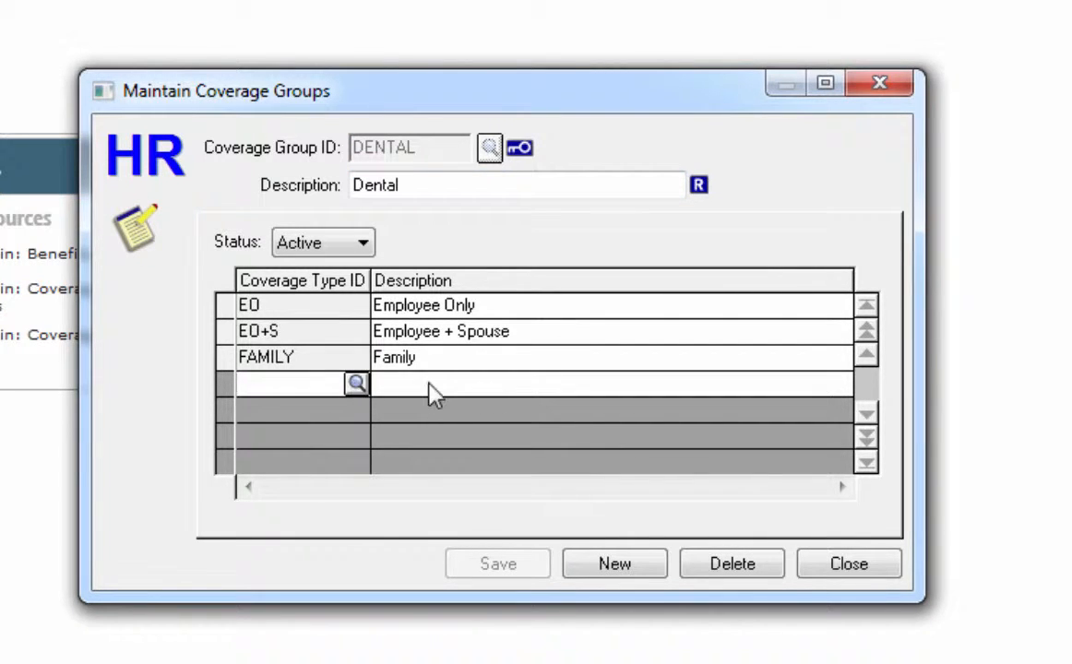
pyautogui.click(356, 383)
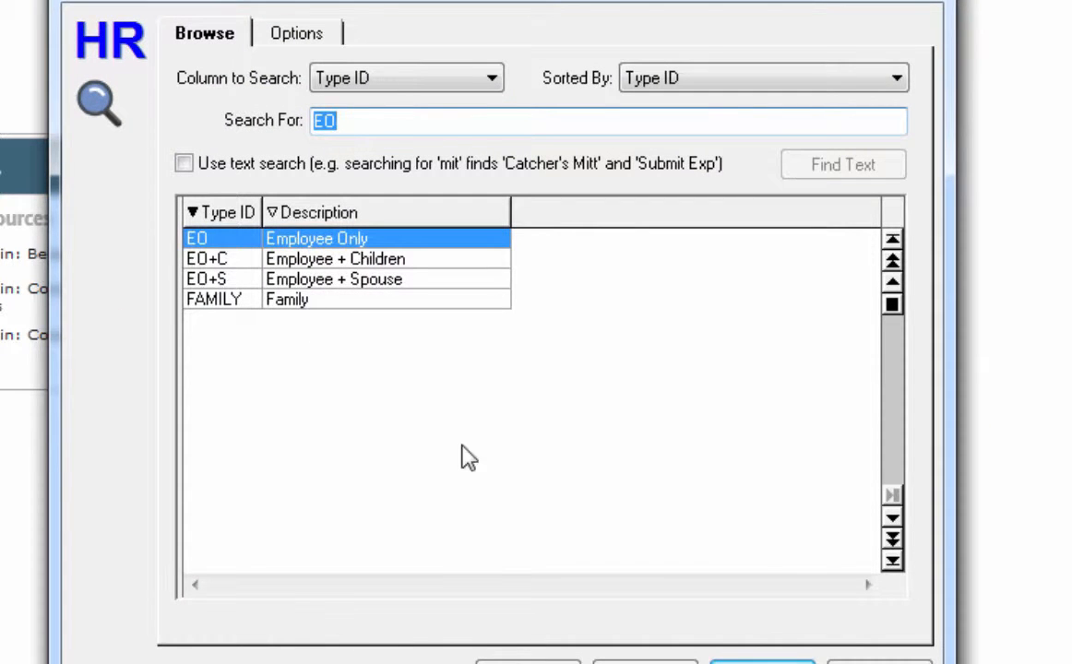
pyautogui.click(879, 662)
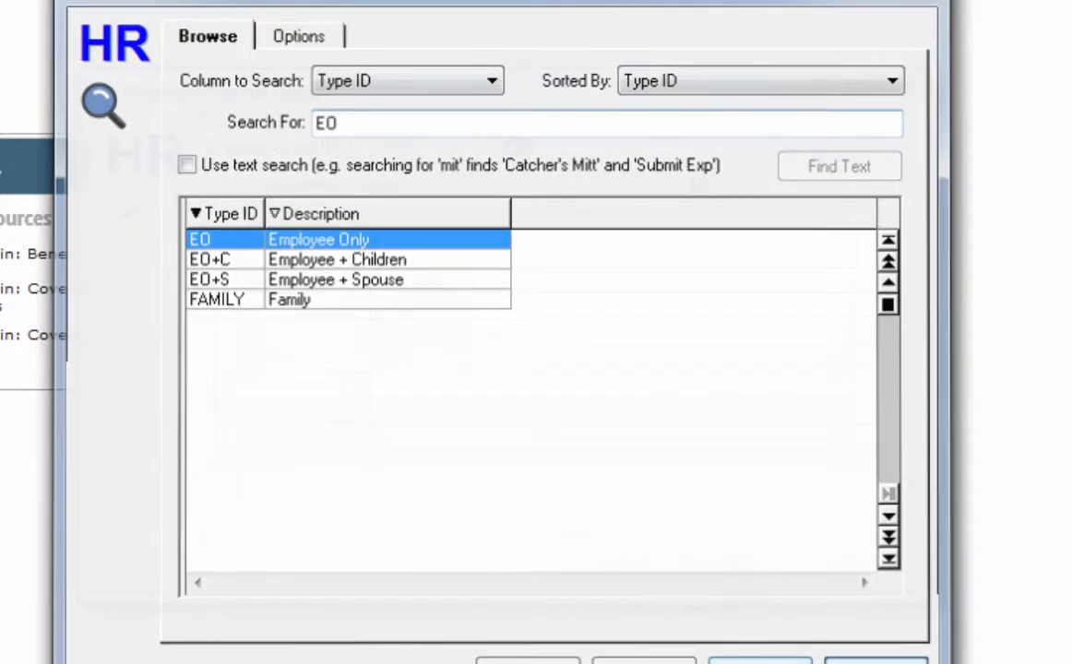
pyautogui.click(810, 566)
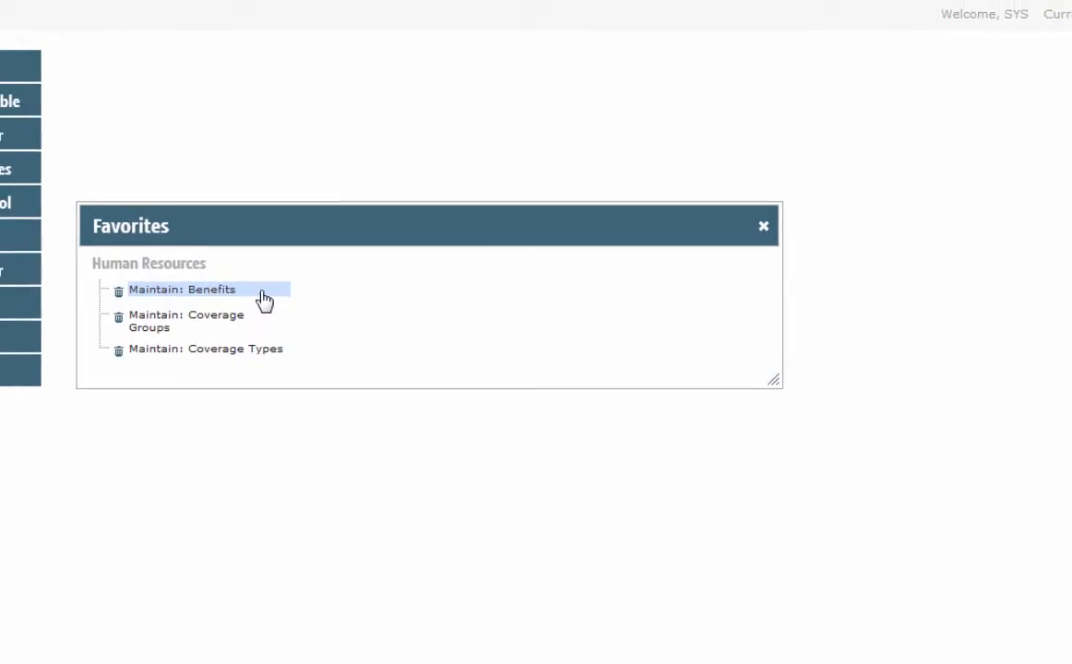
# Start Maintain Benefits in Human Resources, load the ATNPPO benefit and open it for editing
pyautogui.click(249, 303)
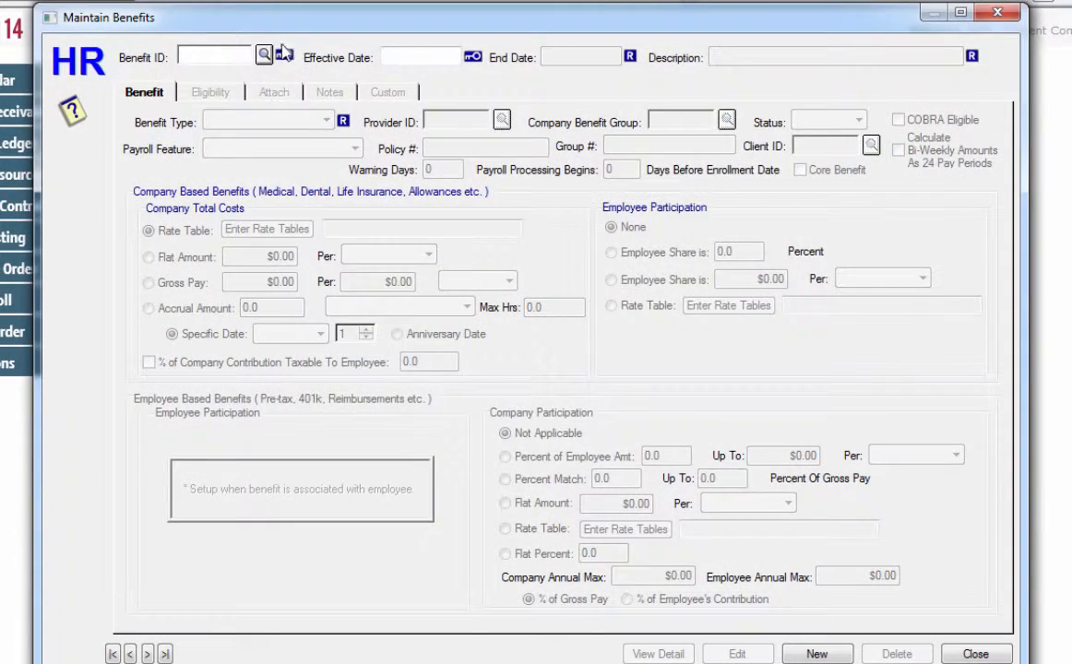
pyautogui.click(263, 54)
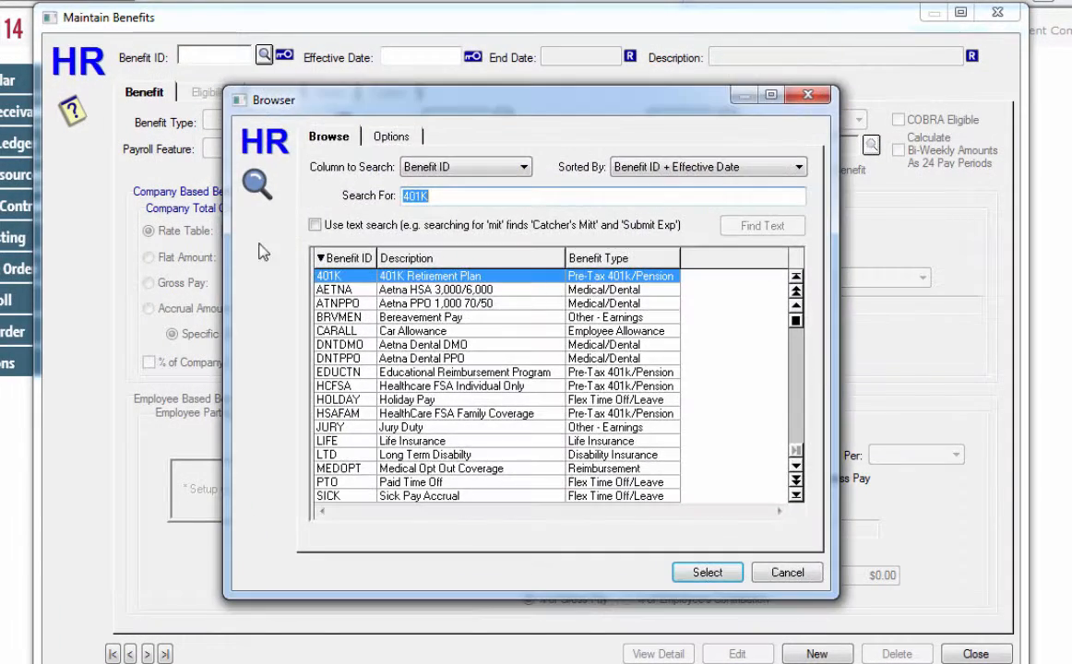
pyautogui.doubleClick(323, 302)
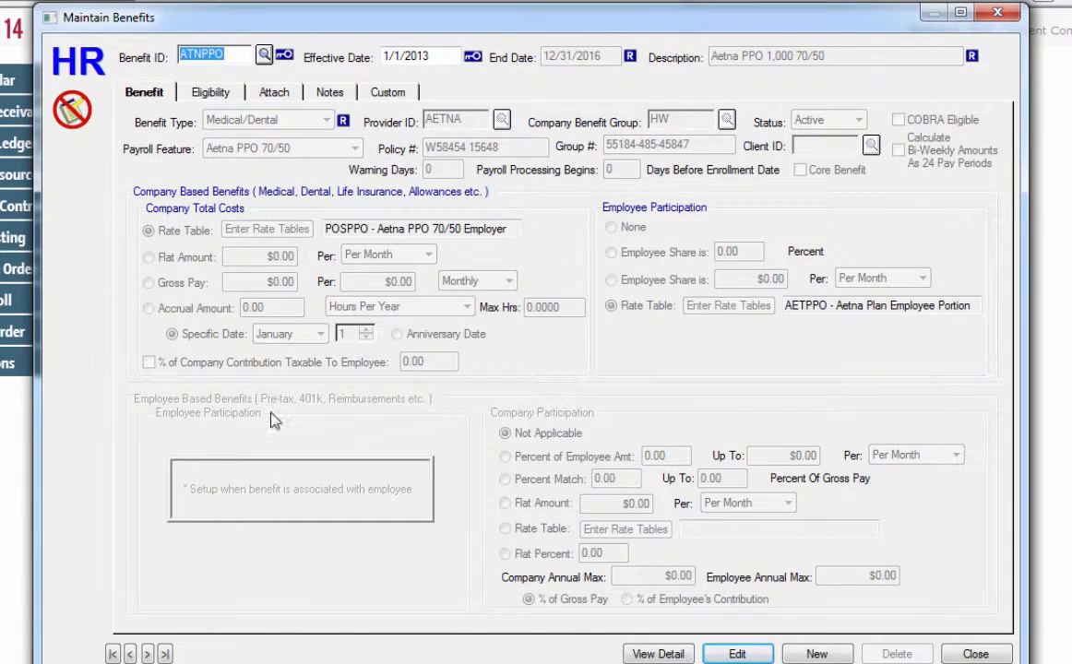
pyautogui.press('Return')
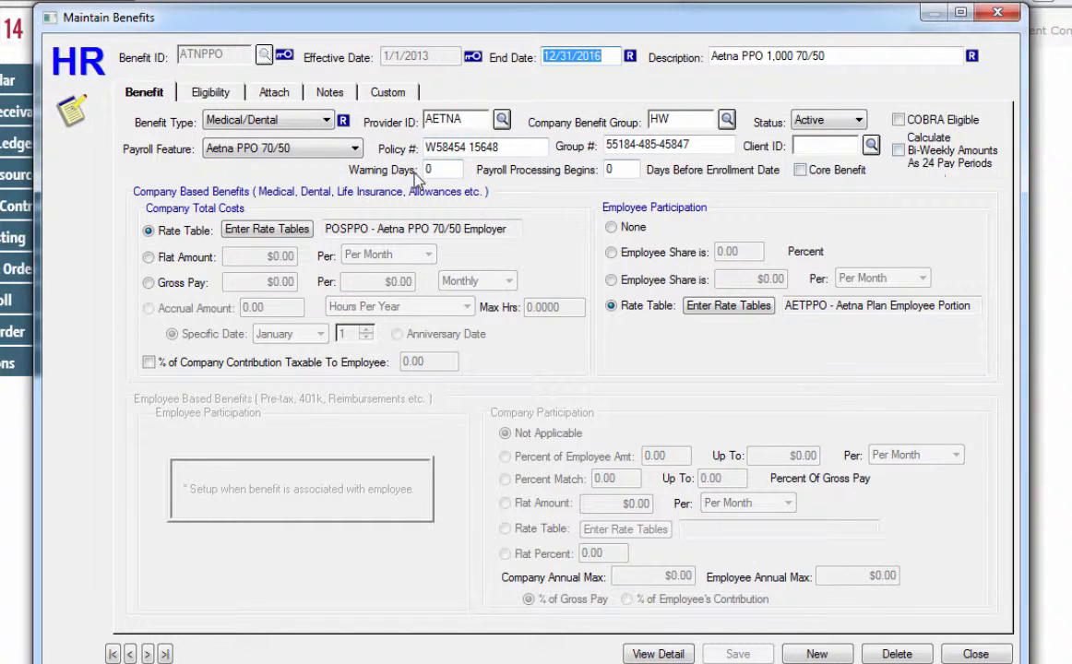
# Review the payroll features available for the ATNPPO benefit and its company total cost rate table
pyautogui.click(354, 148)
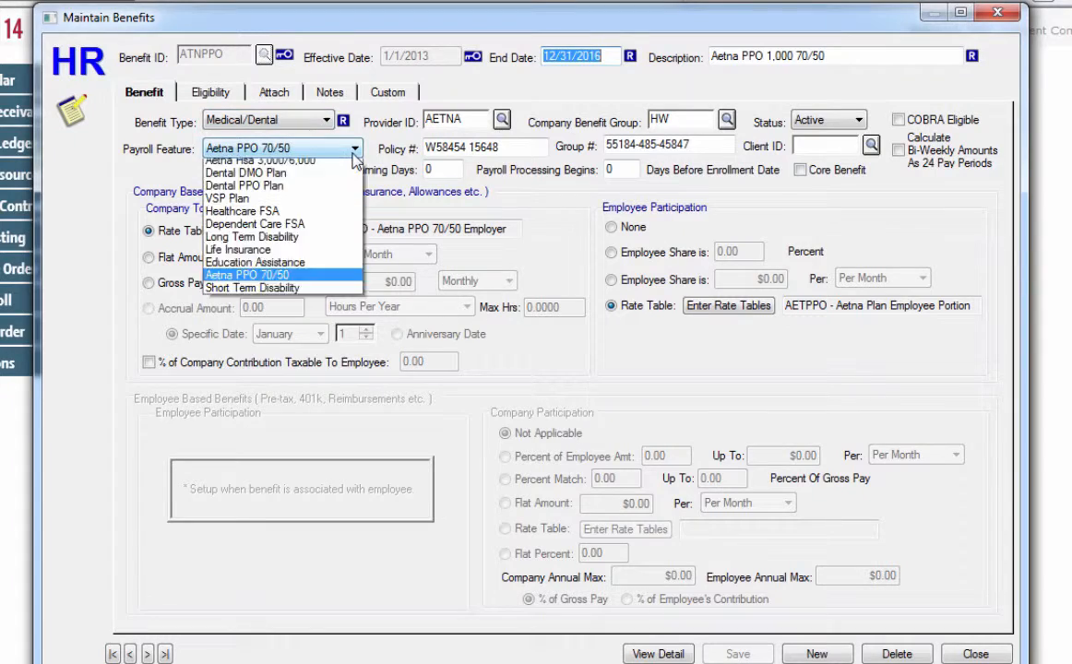
pyautogui.click(353, 152)
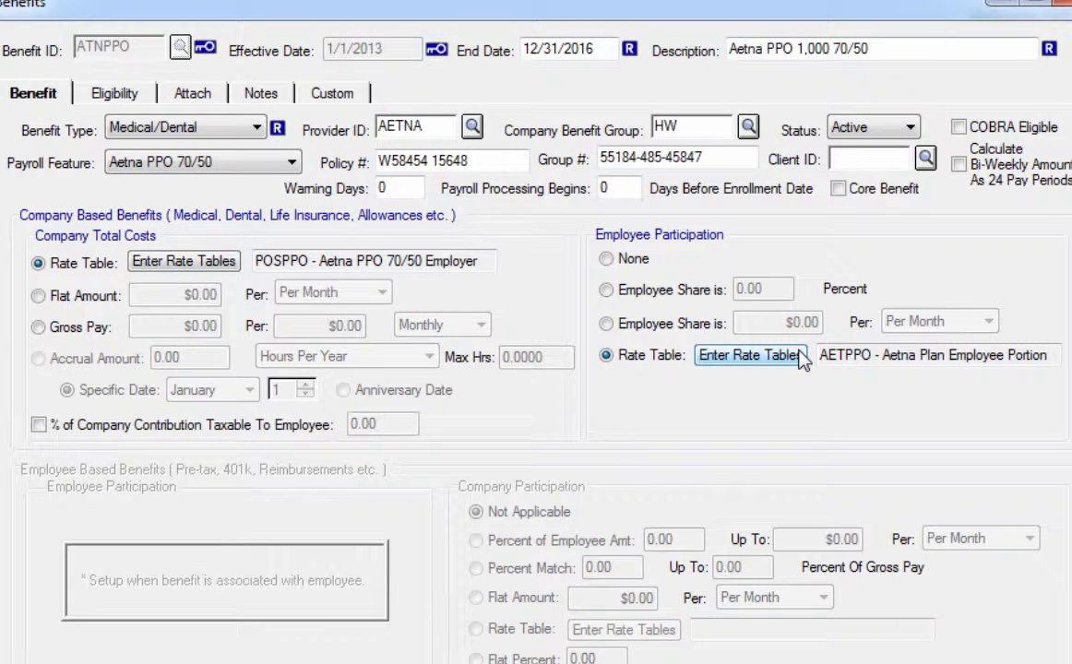
pyautogui.click(189, 263)
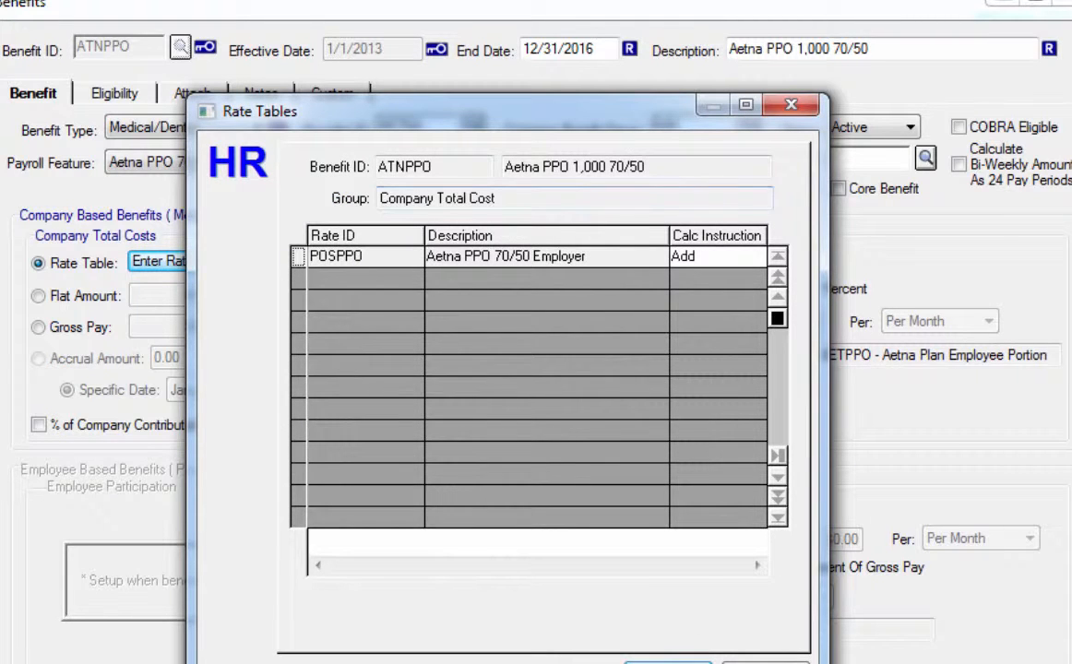
pyautogui.click(667, 662)
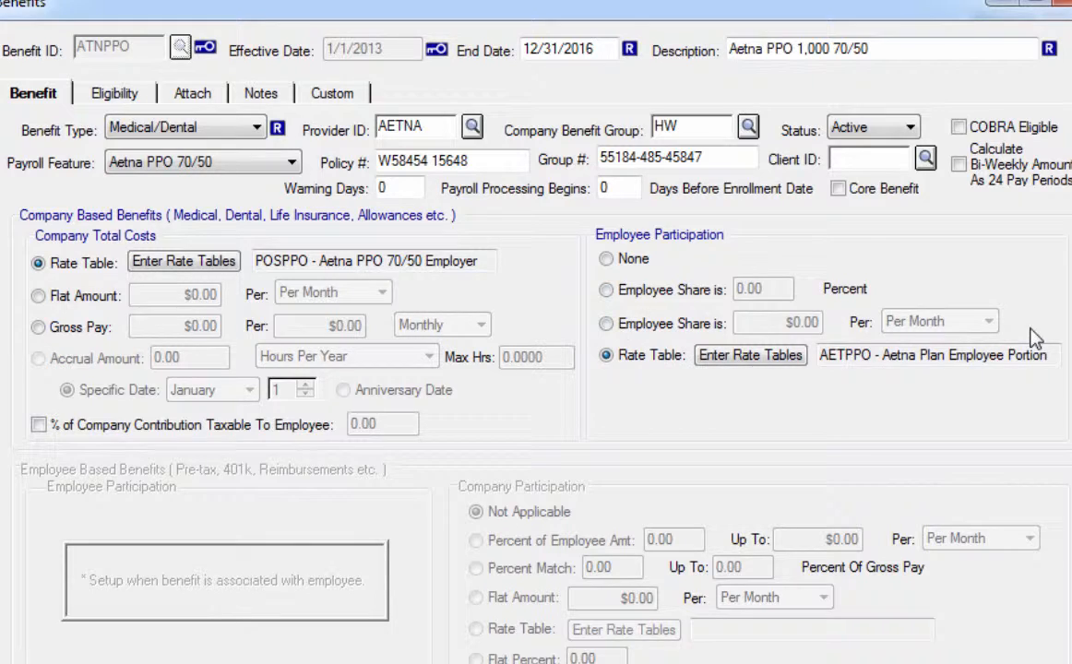
# Review the benefit's eligibility criteria, its attached plan details PDF and its notes
pyautogui.click(114, 93)
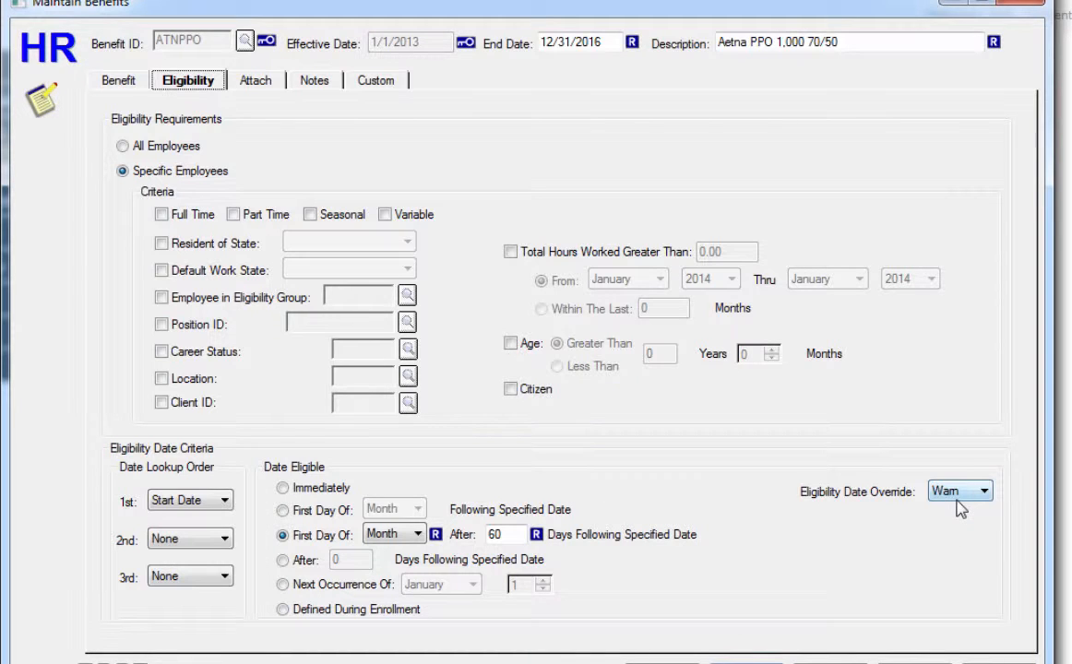
pyautogui.click(256, 86)
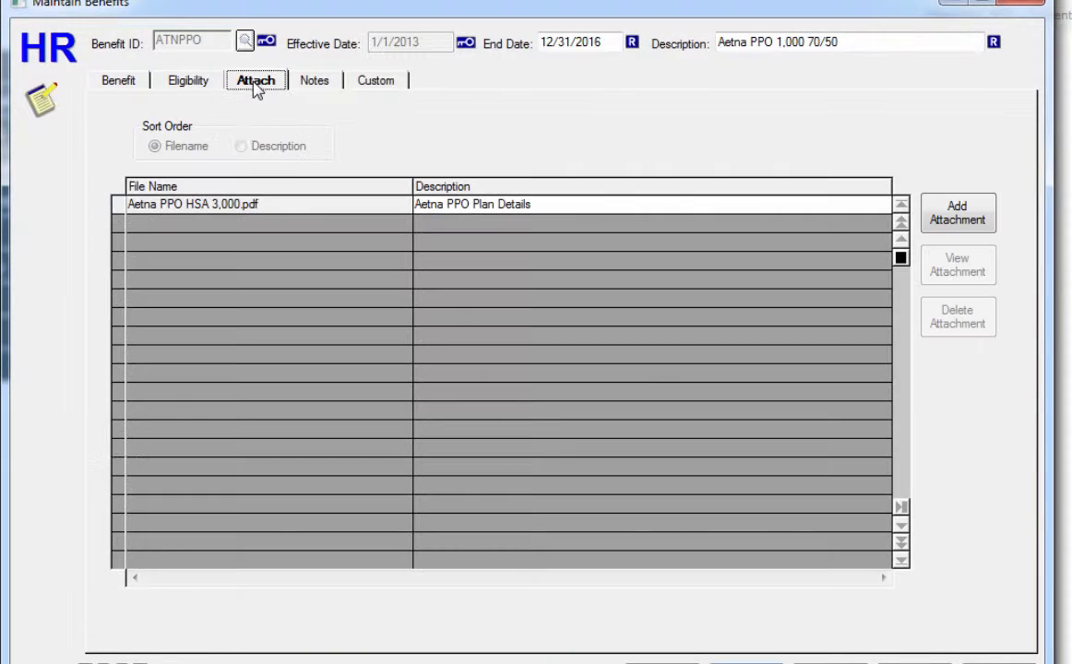
pyautogui.click(135, 207)
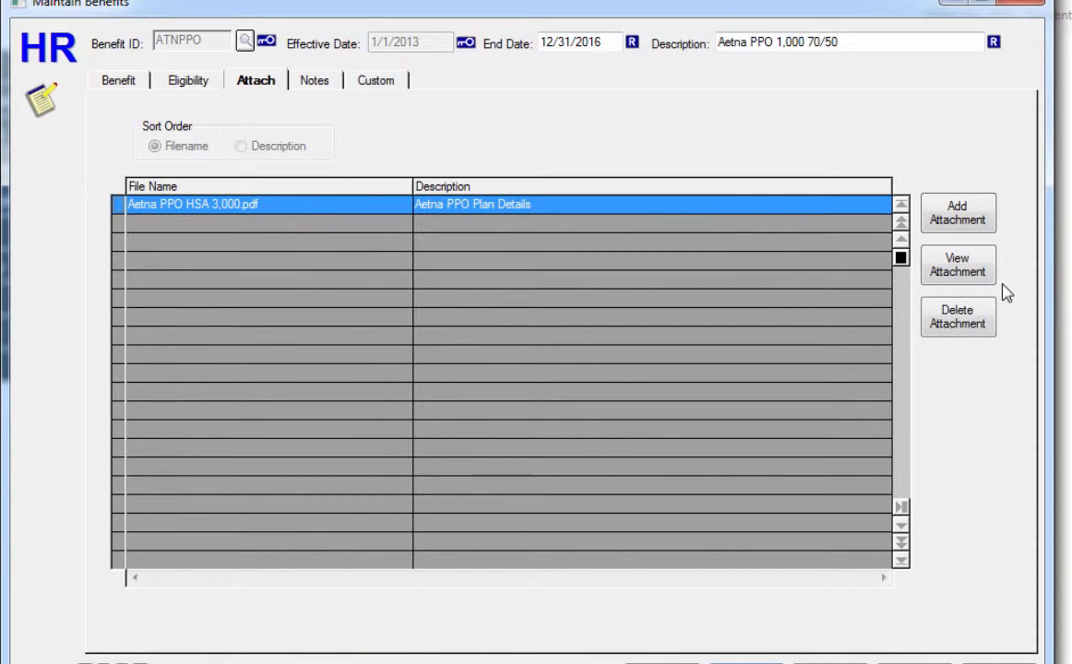
pyautogui.click(313, 91)
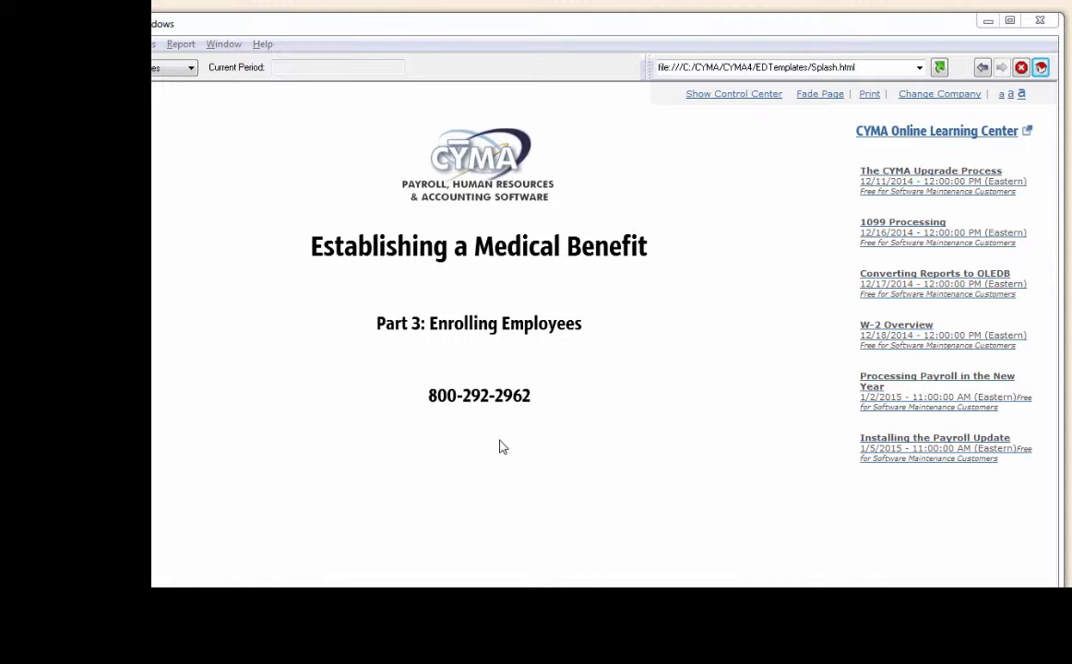
# Show the control center, load the ATNPPO benefit in Maintain Benefits and open its View/Enroll/Update Employees detail
pyautogui.click(734, 96)
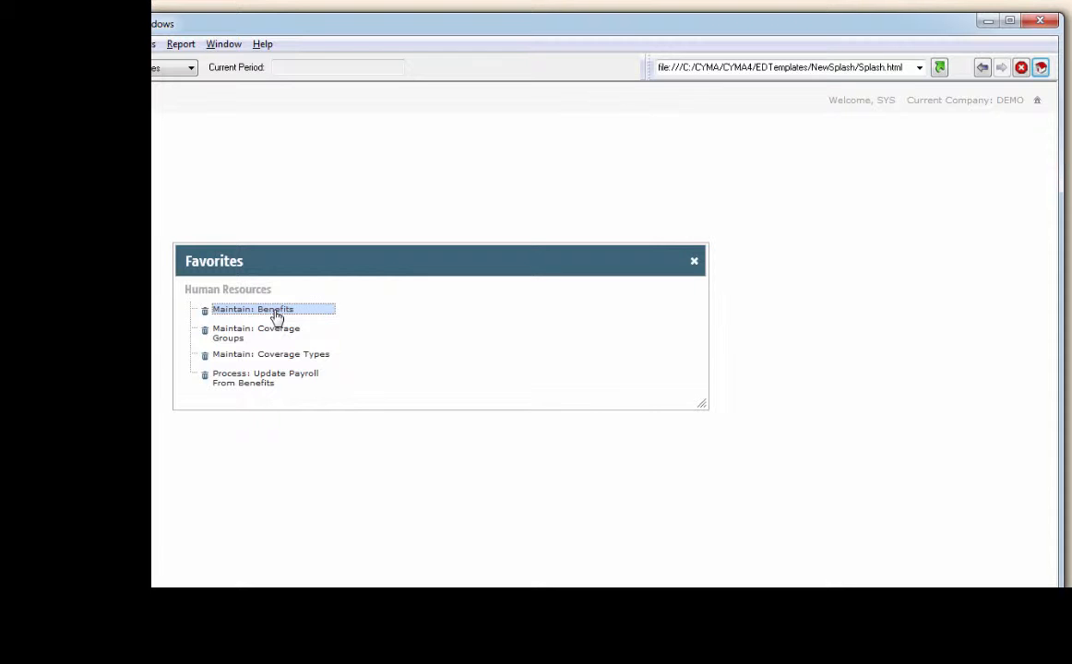
pyautogui.doubleClick(277, 317)
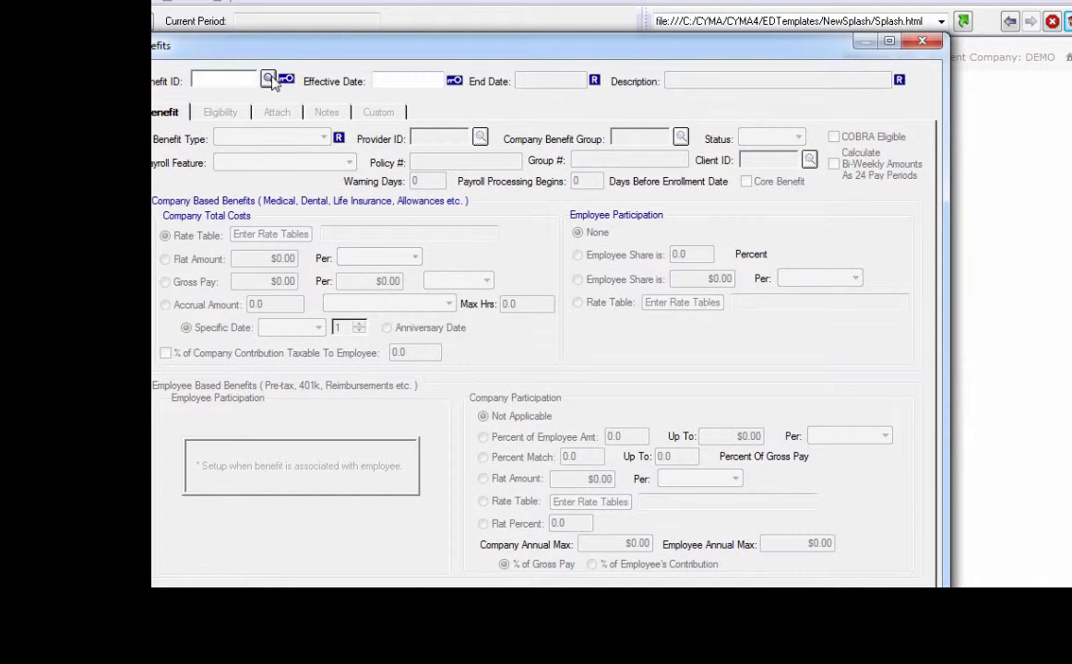
pyautogui.click(270, 81)
pyautogui.doubleClick(307, 300)
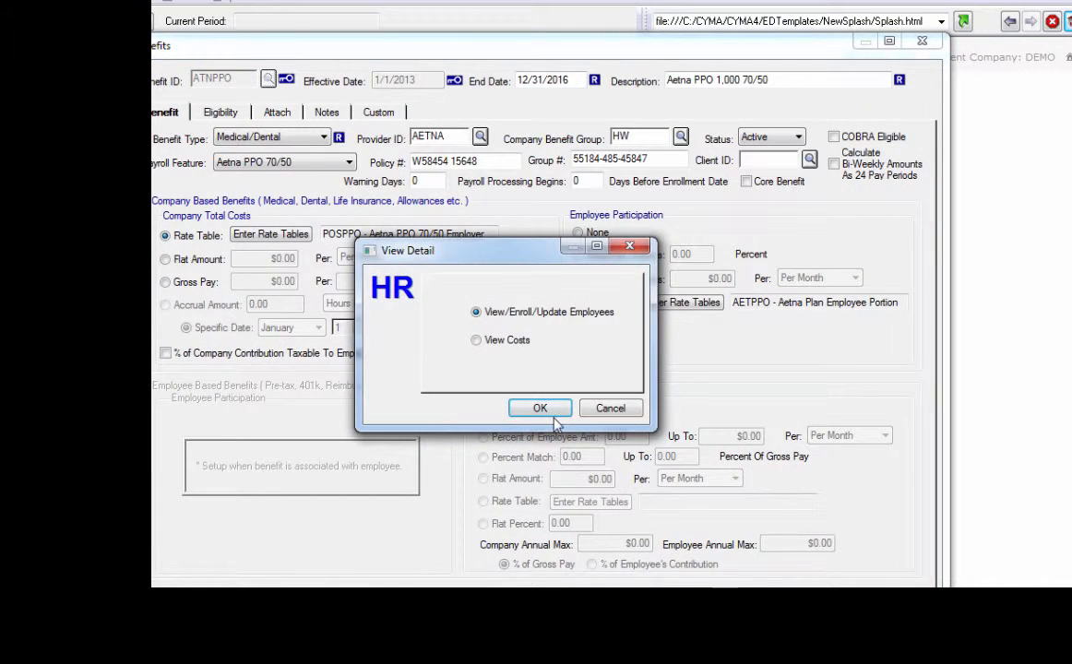
pyautogui.click(553, 416)
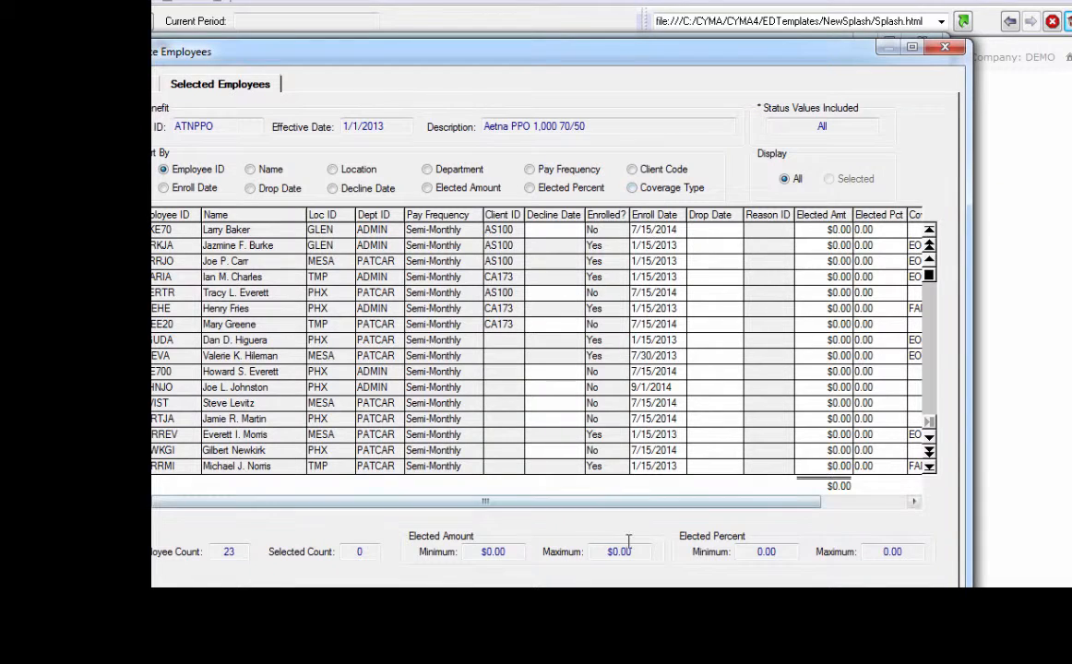
# Select all employees in the enrollment list and sort it by location, by department and finally by elected amount
pyautogui.hotkey('ctrl', 'a')
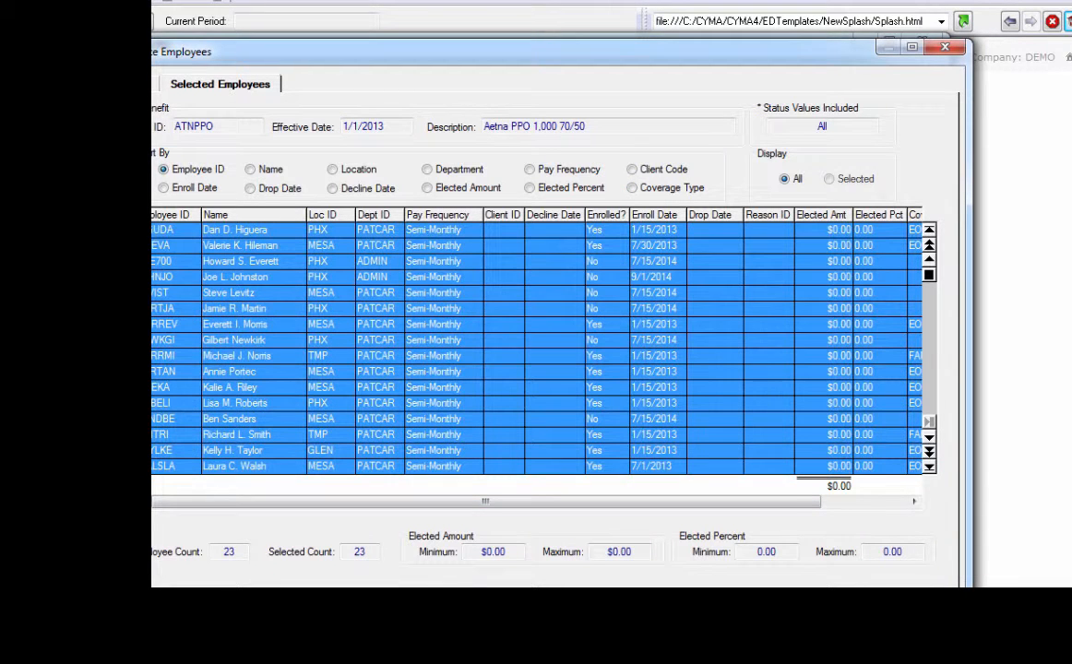
pyautogui.click(839, 502)
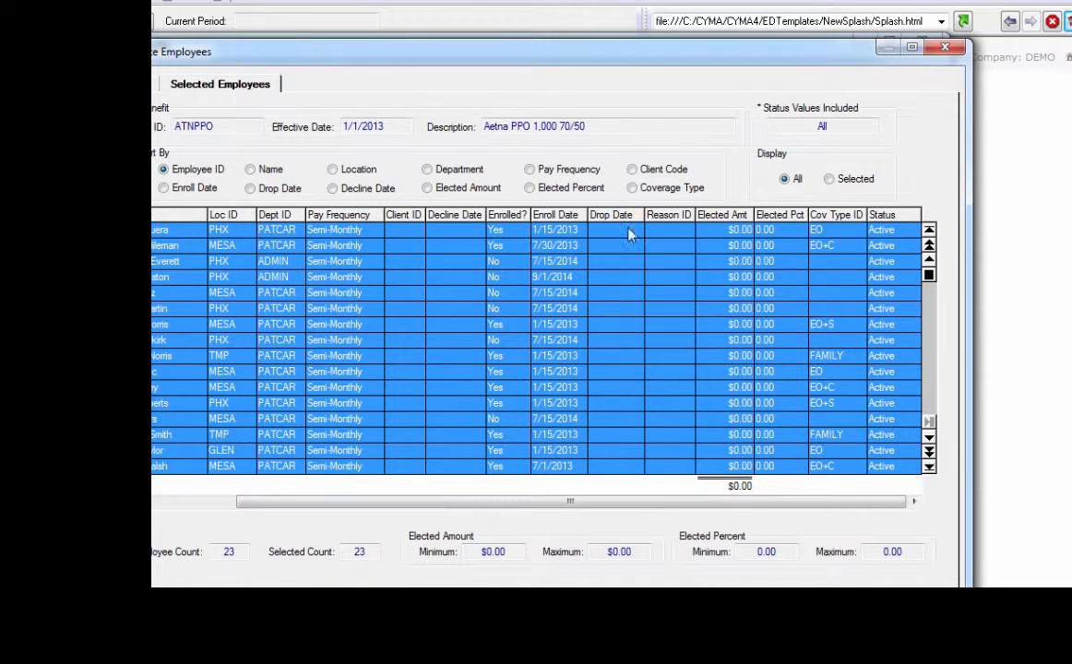
pyautogui.click(332, 169)
pyautogui.click(426, 169)
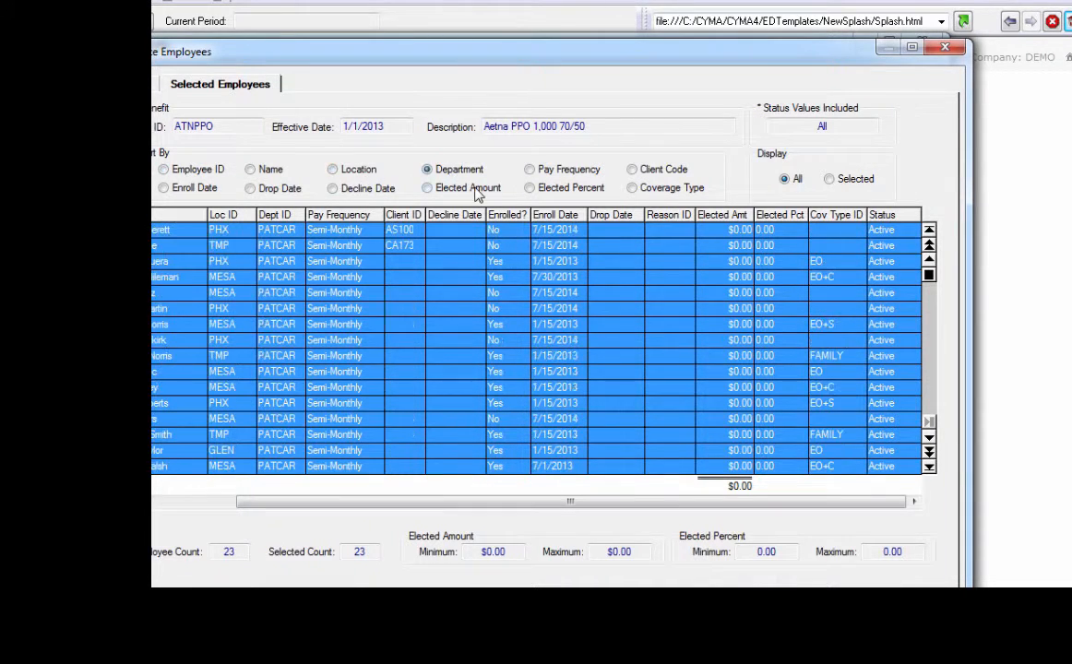
pyautogui.click(475, 189)
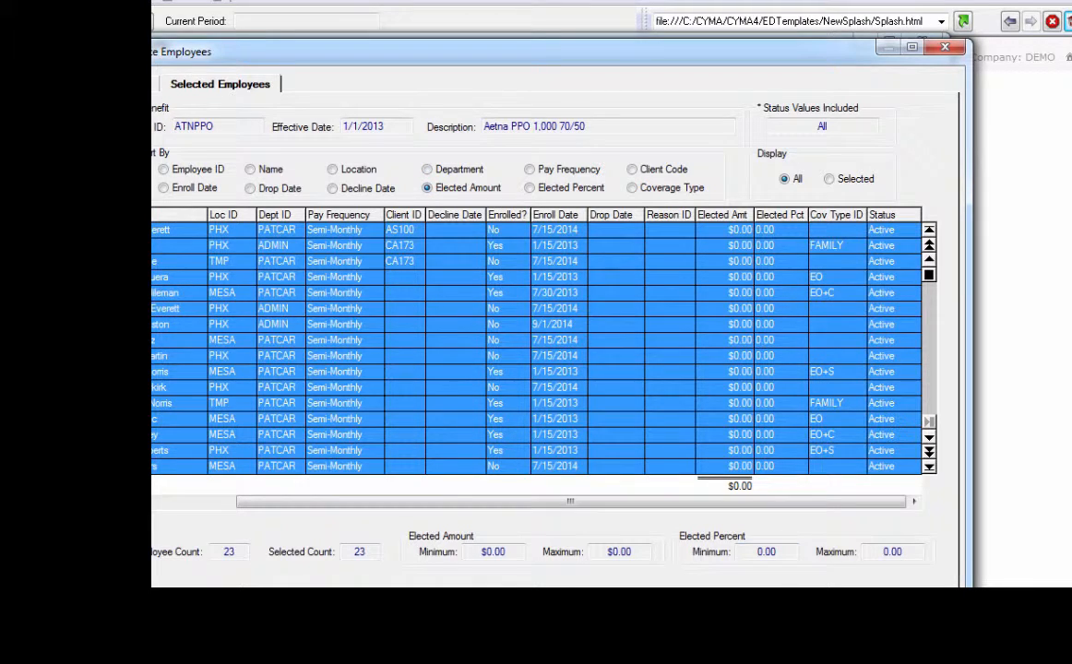
pyautogui.scroll(-1, 536, 348)
# Run Enroll/Update for the selected employees, review and close the proof report, and confirm updating their benefits
pyautogui.click(850, 582)
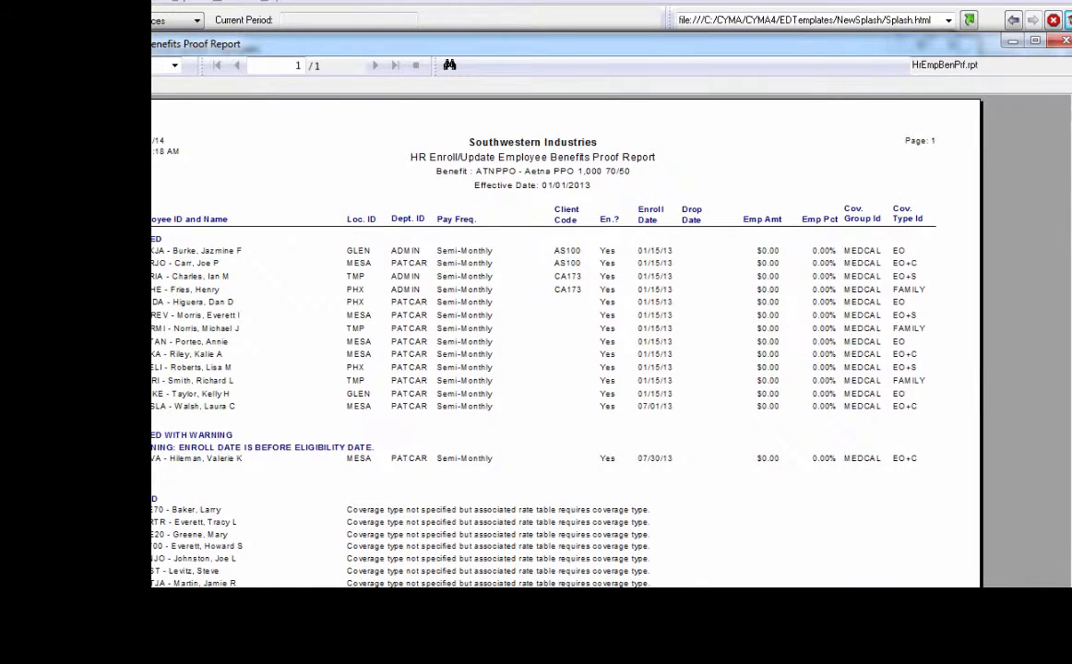
pyautogui.scroll(-1, 564, 341)
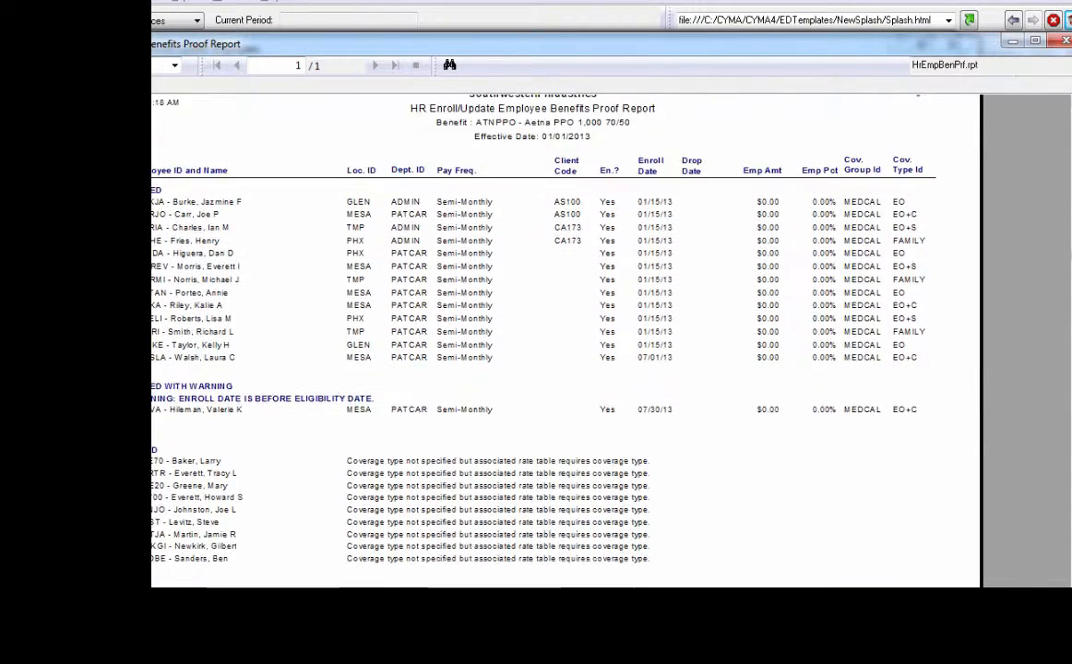
pyautogui.scroll(1, 565, 341)
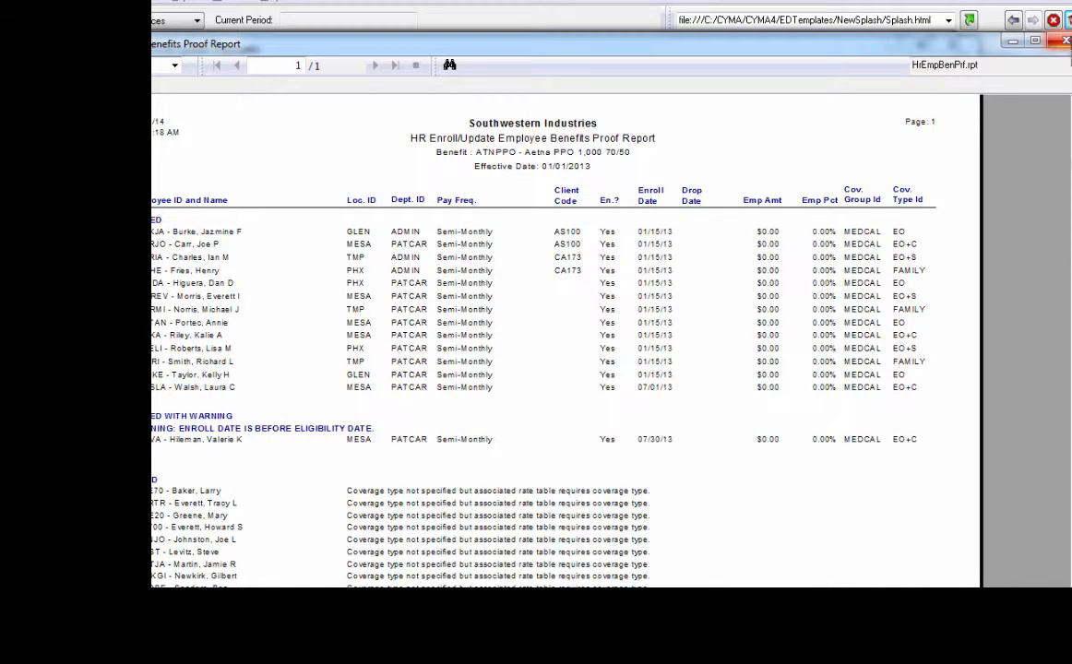
pyautogui.click(1066, 40)
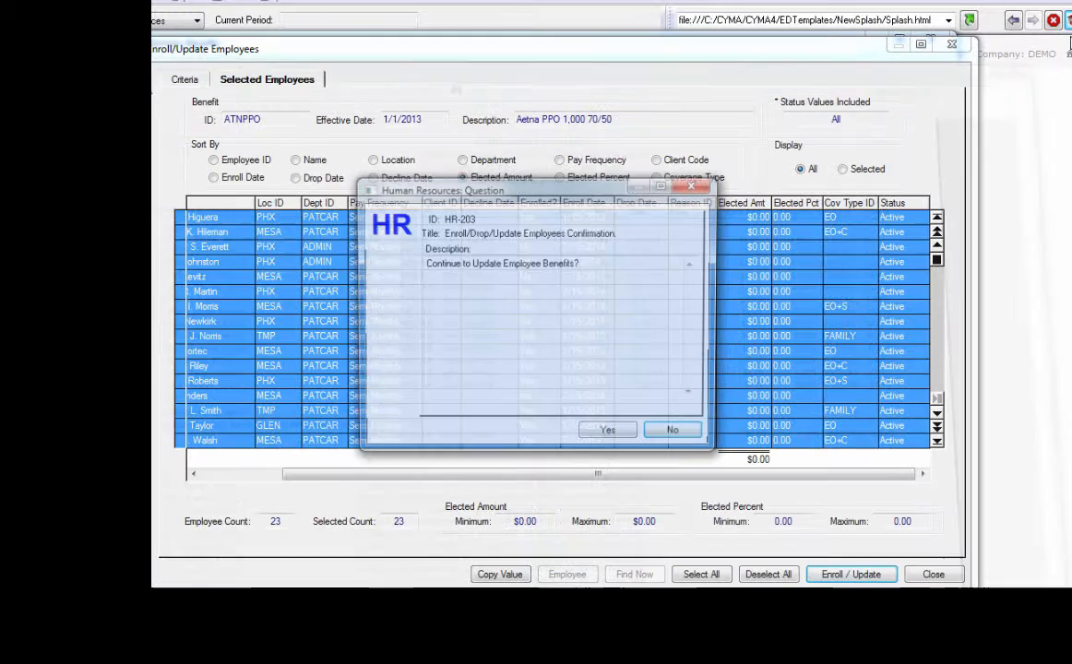
pyautogui.click(610, 433)
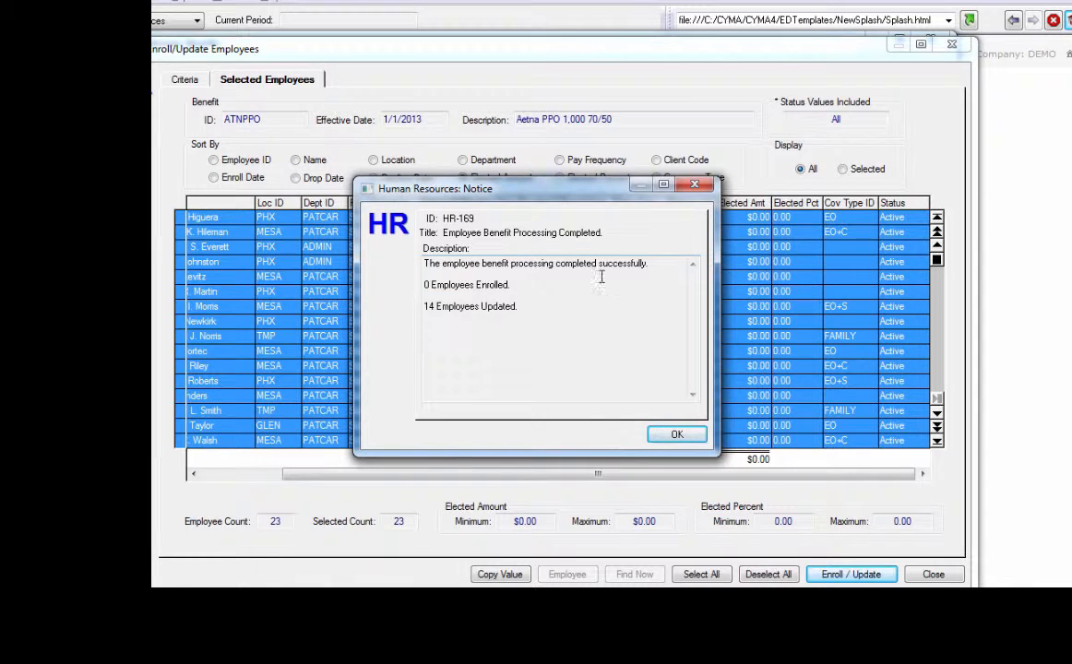
pyautogui.click(673, 434)
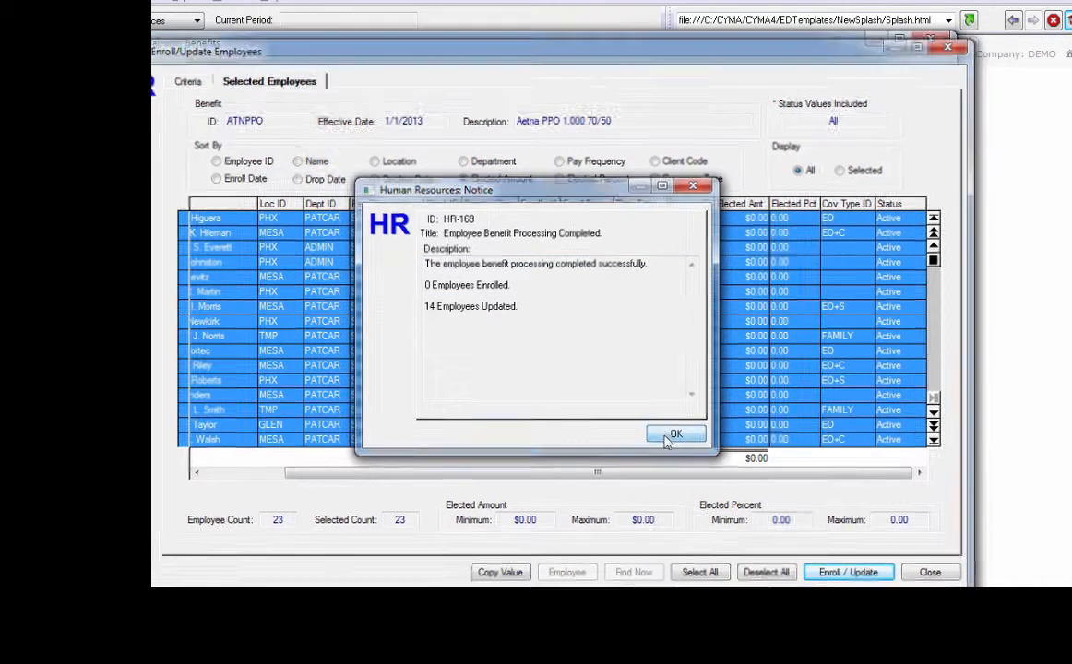
# Open the ATNPPO benefit's 2014 cost details and display the employee portion and the total costs
pyautogui.click(644, 580)
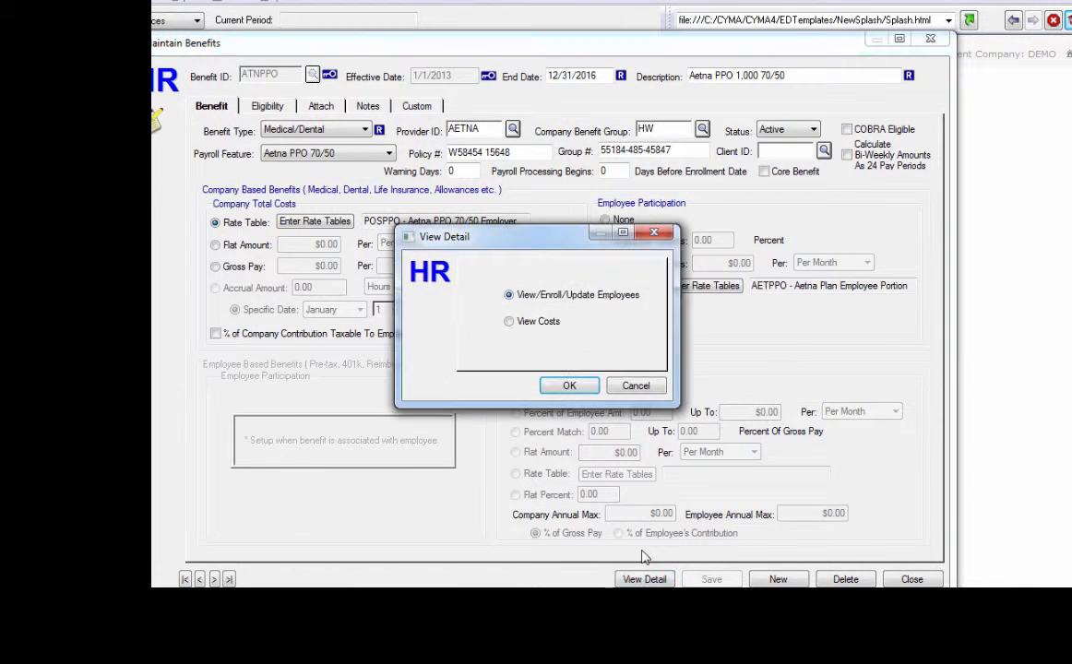
pyautogui.click(569, 386)
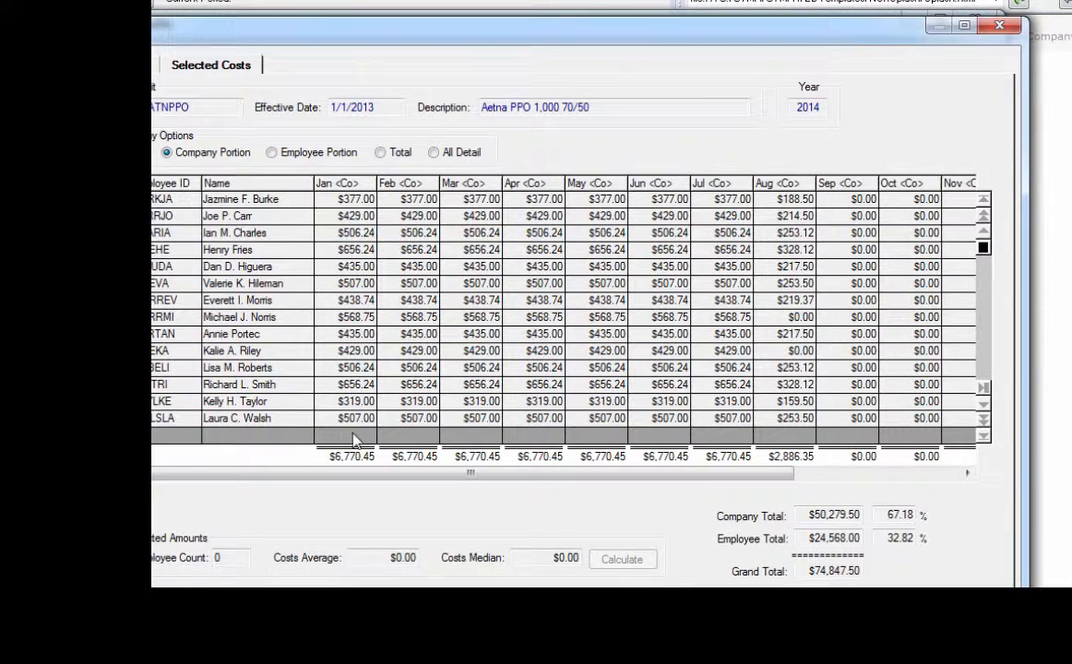
pyautogui.click(317, 155)
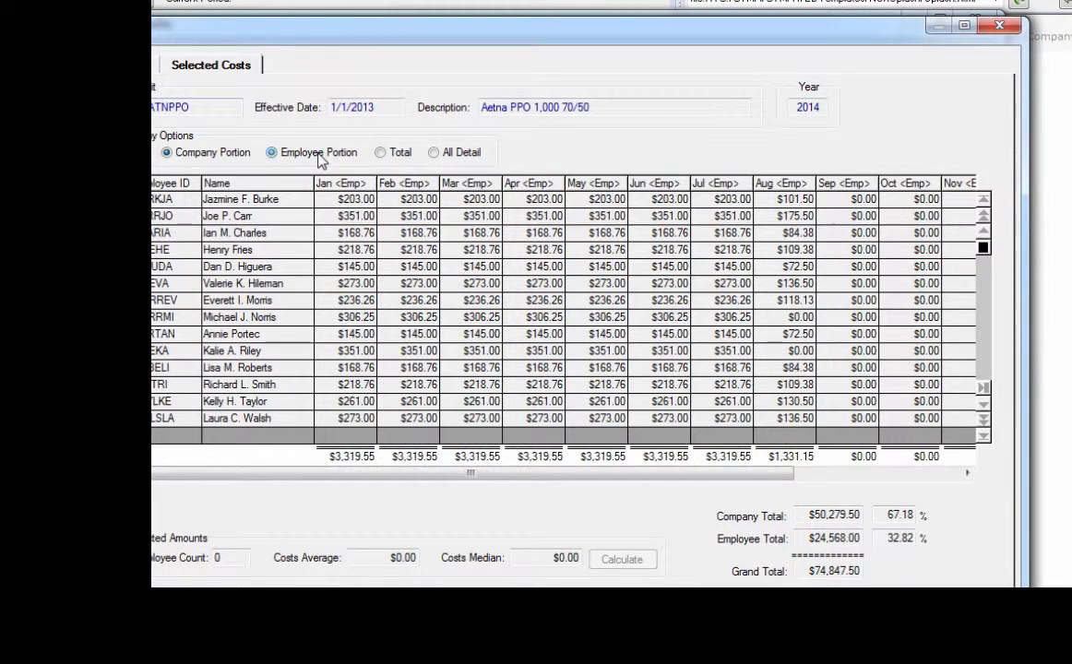
pyautogui.click(412, 157)
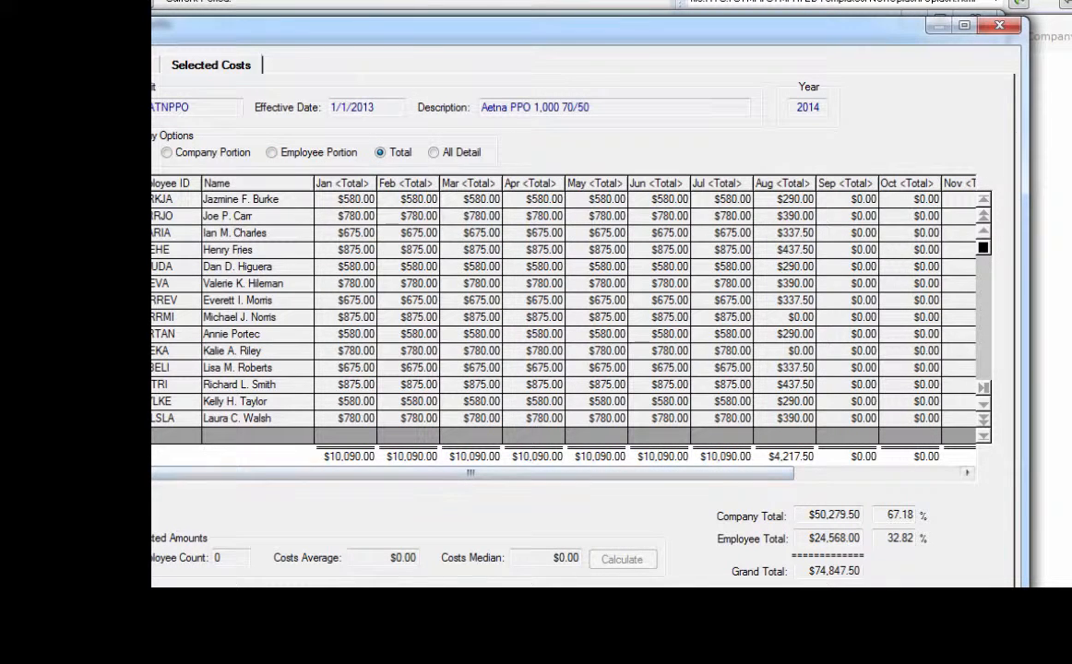
# Calculate the average and median total costs for all listed employees, and close the costs and the benefit record
pyautogui.hotkey('ctrl', 'a')
pyautogui.click(642, 560)
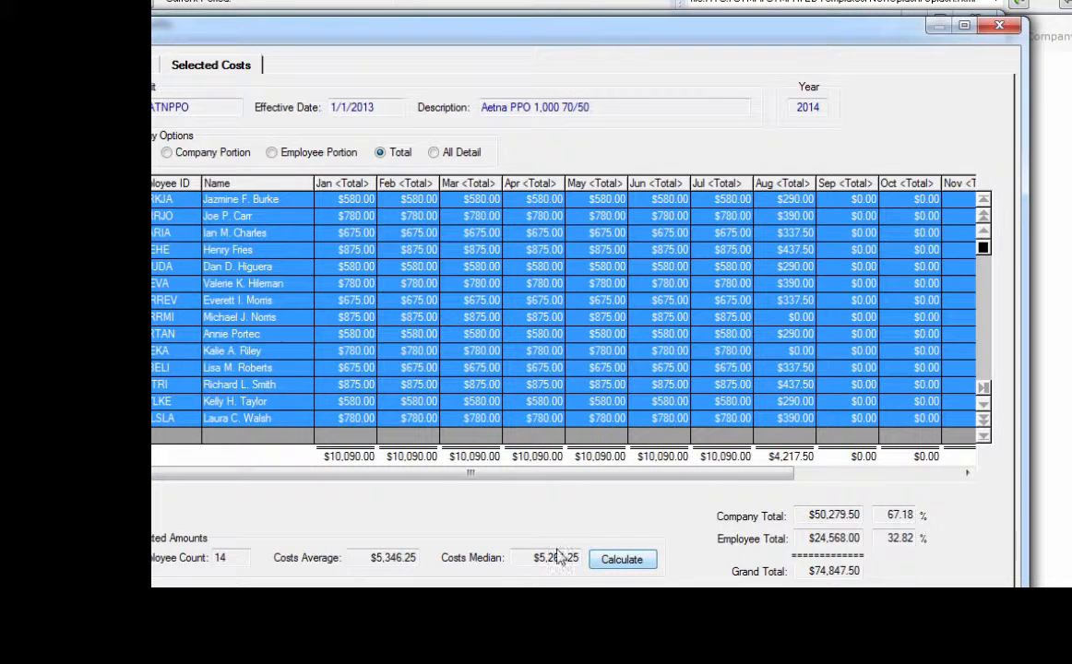
pyautogui.click(955, 616)
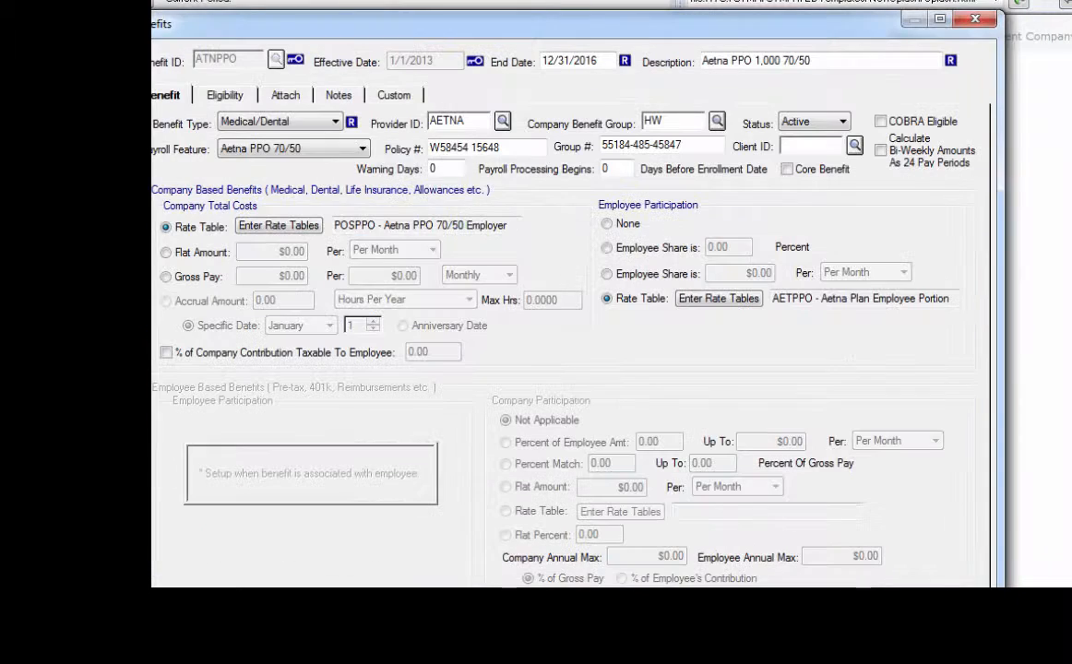
pyautogui.click(580, 586)
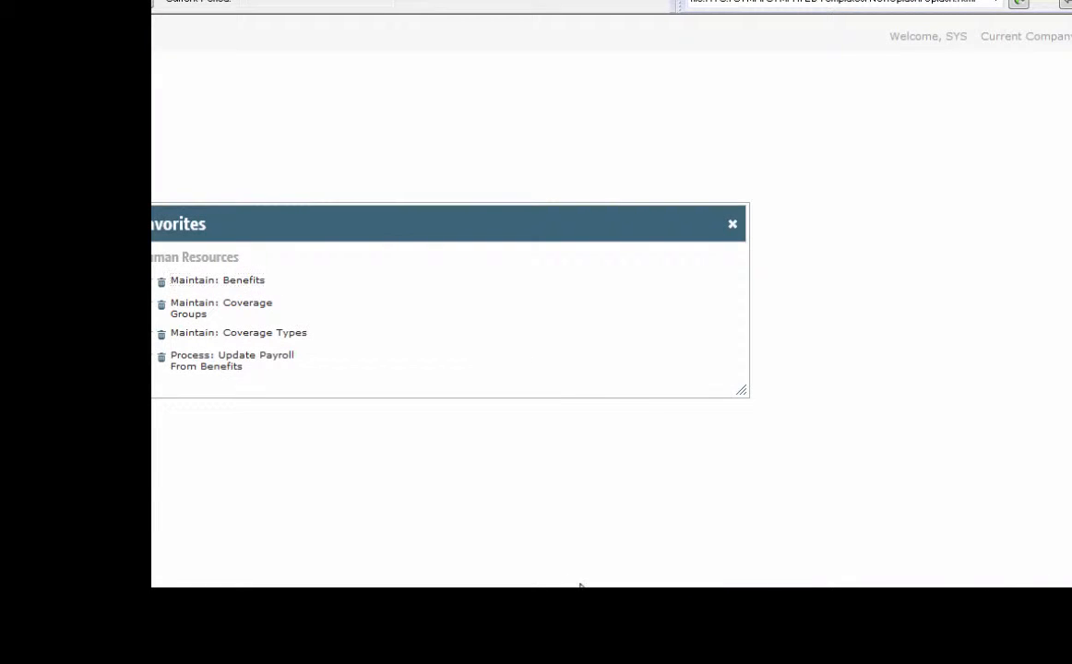
# Open Update Payroll From Benefits, find the employee benefits for benefit ID ATNPPO, and select all listed employees
pyautogui.click(276, 370)
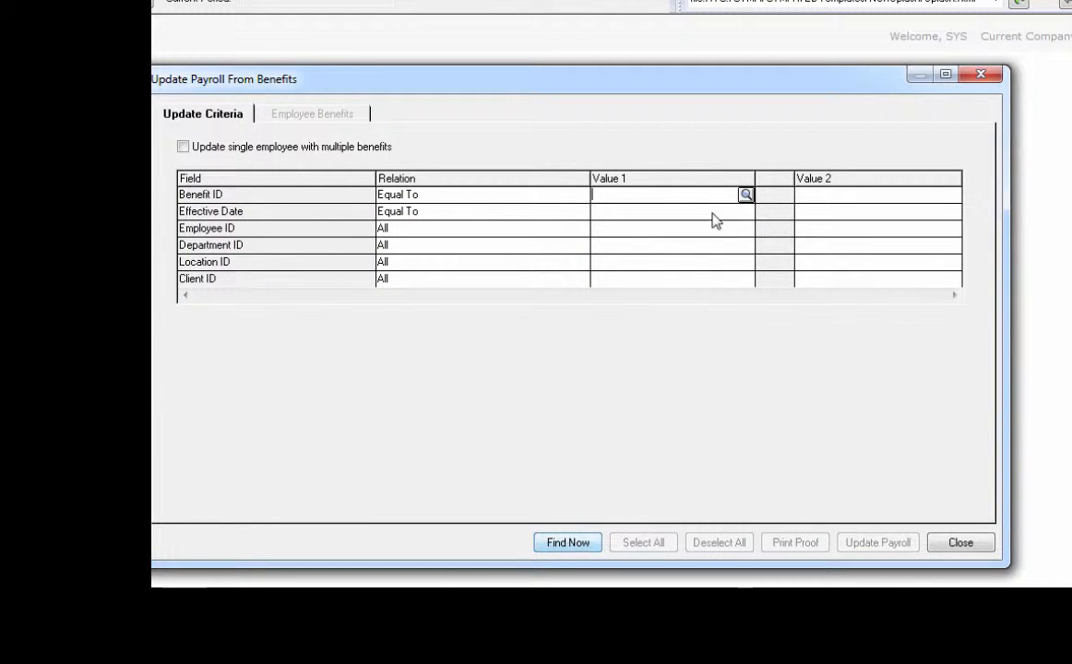
pyautogui.click(746, 195)
pyautogui.click(362, 288)
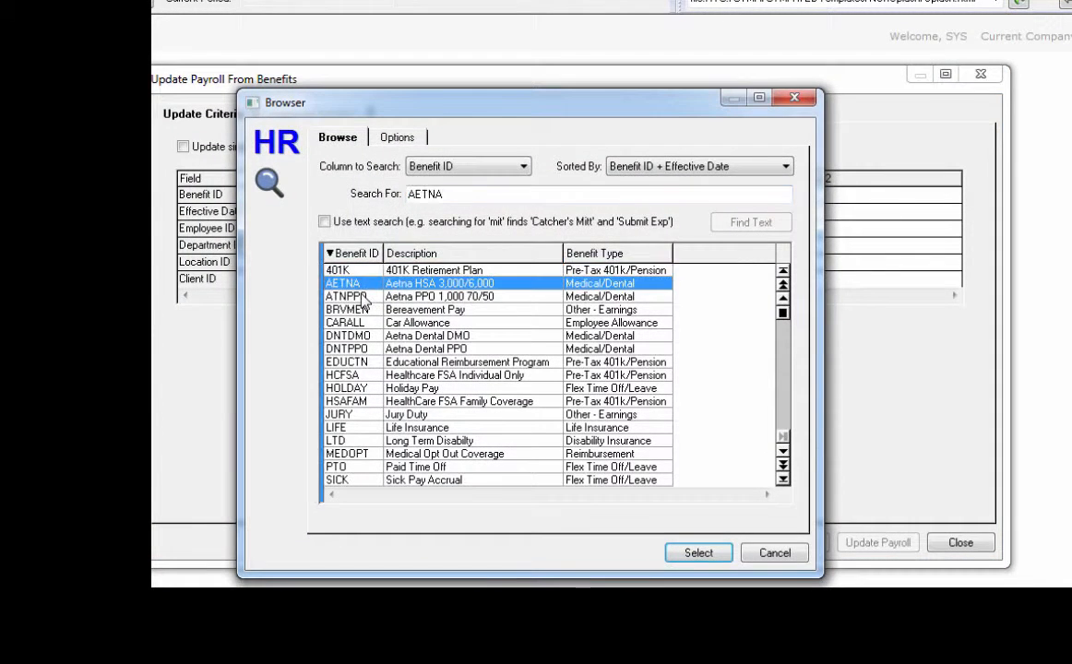
pyautogui.doubleClick(364, 296)
pyautogui.click(569, 543)
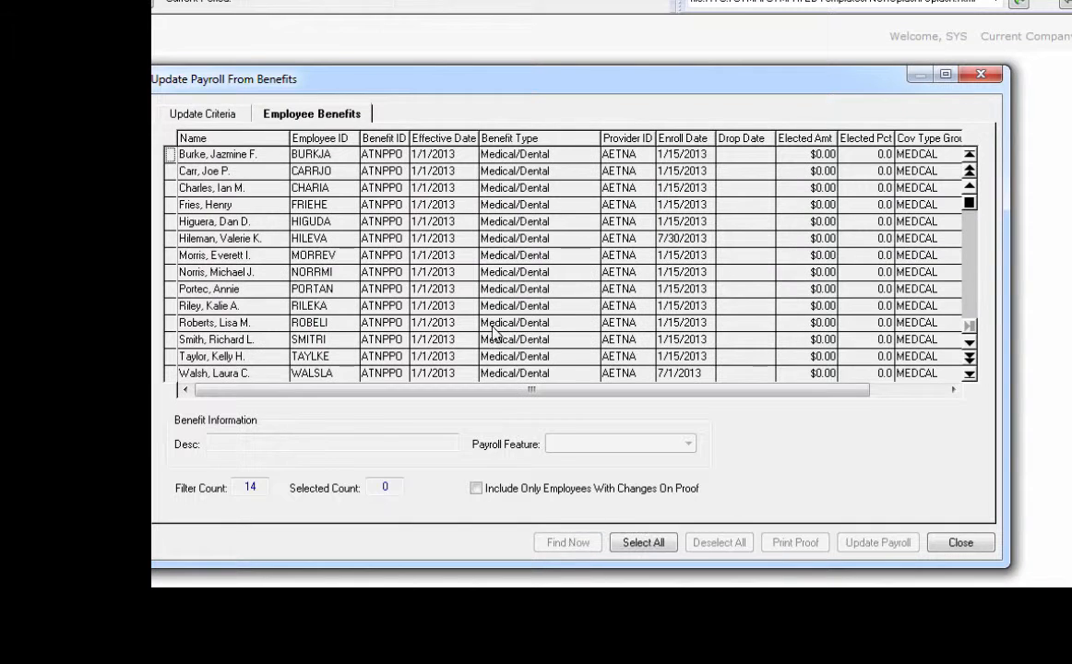
pyautogui.click(668, 545)
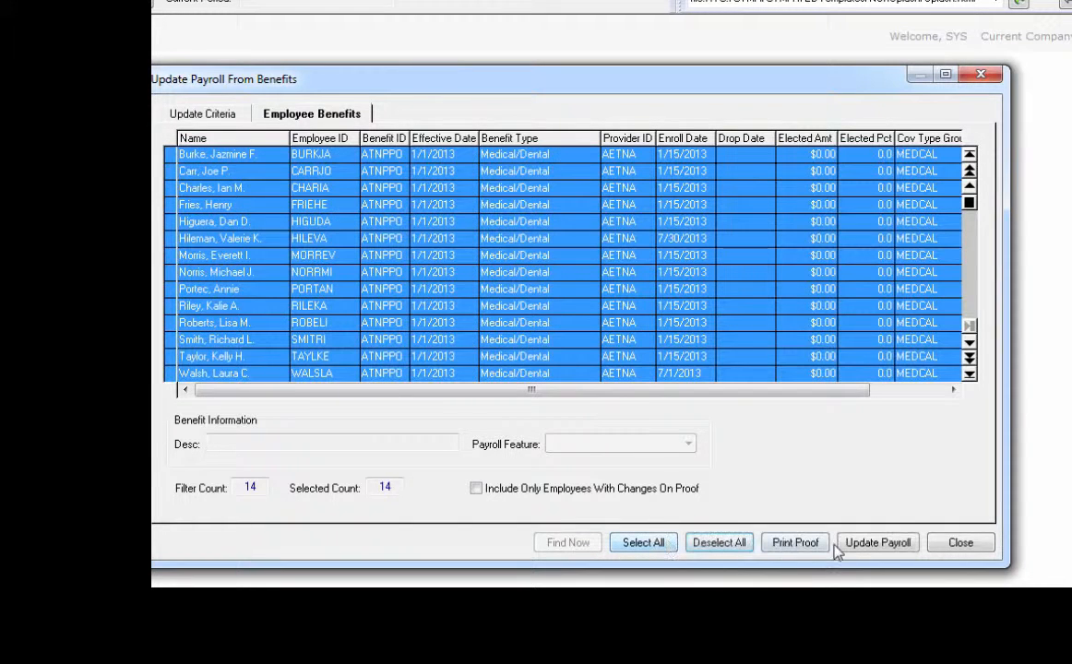
# Print the payroll update proof report to the screen, close it, and run and confirm Update Payroll for the selected employees
pyautogui.click(868, 545)
pyautogui.click(709, 452)
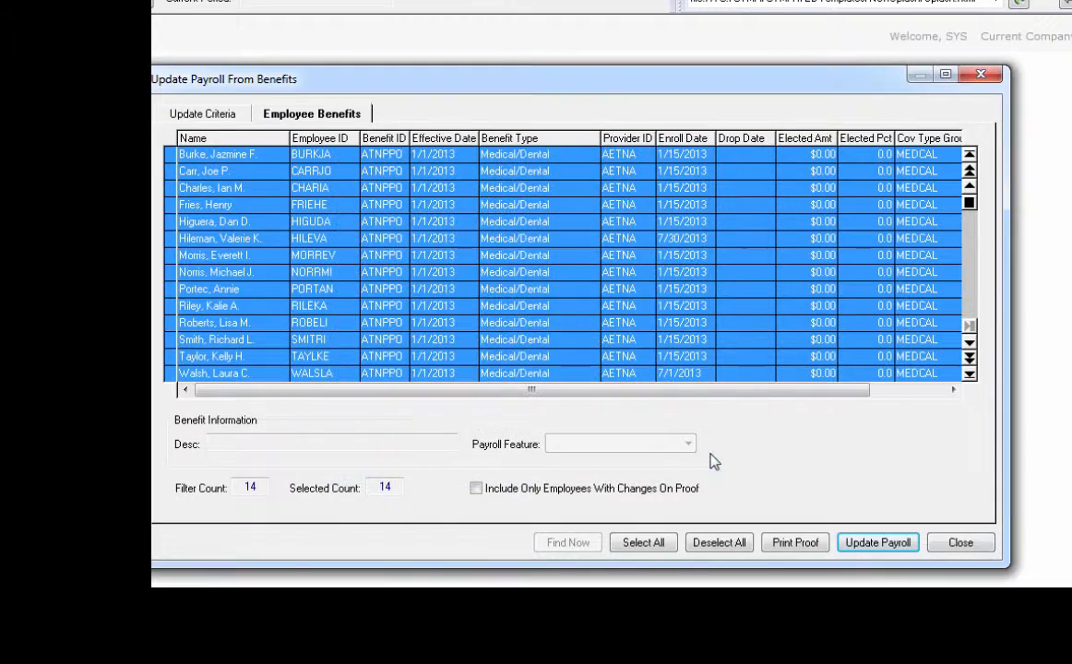
pyautogui.click(793, 544)
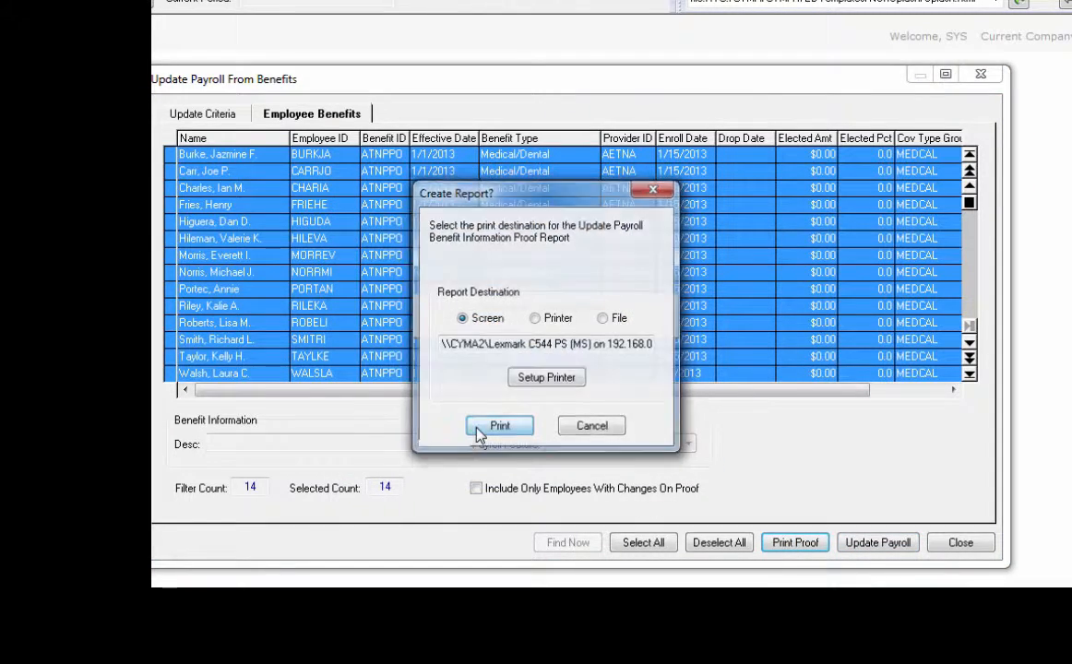
pyautogui.click(498, 428)
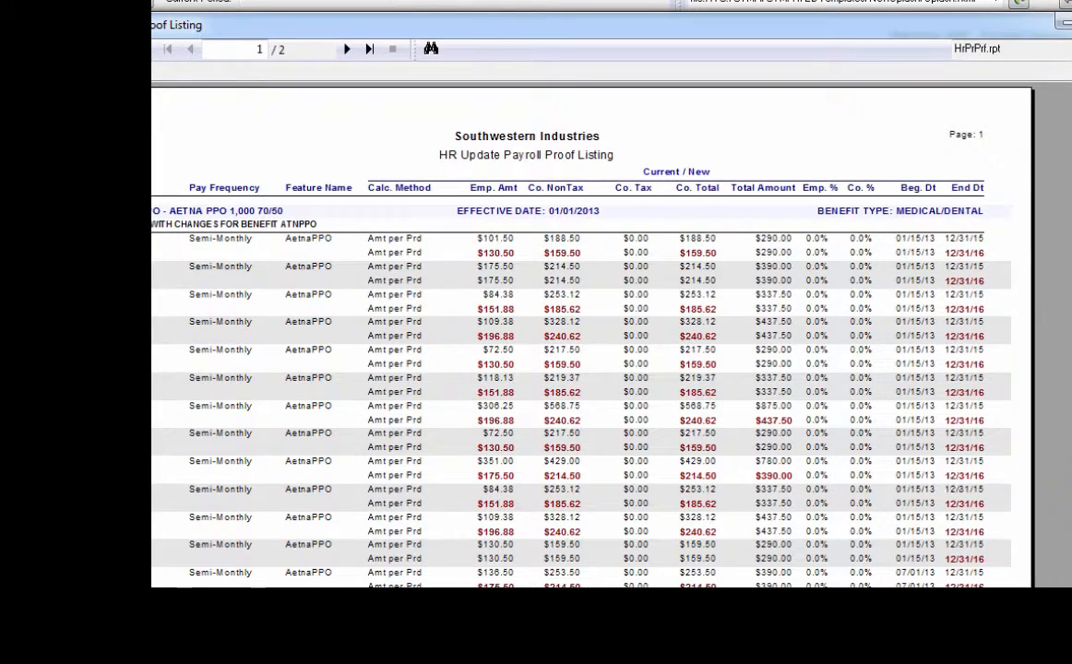
pyautogui.hotkey('alt', 'F4')
pyautogui.click(857, 544)
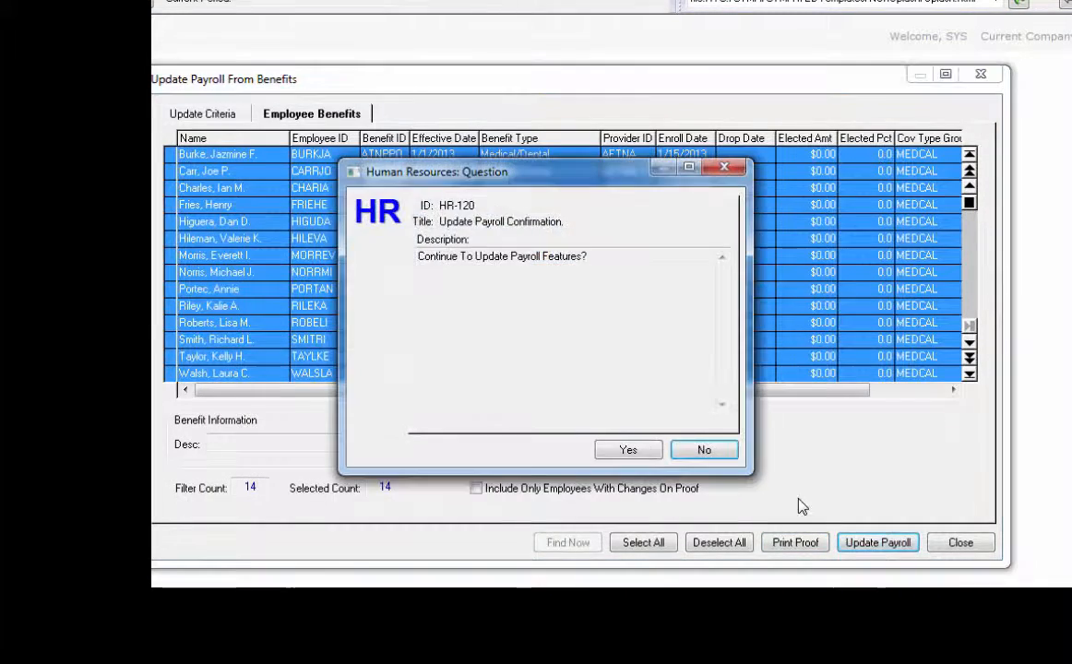
pyautogui.click(622, 452)
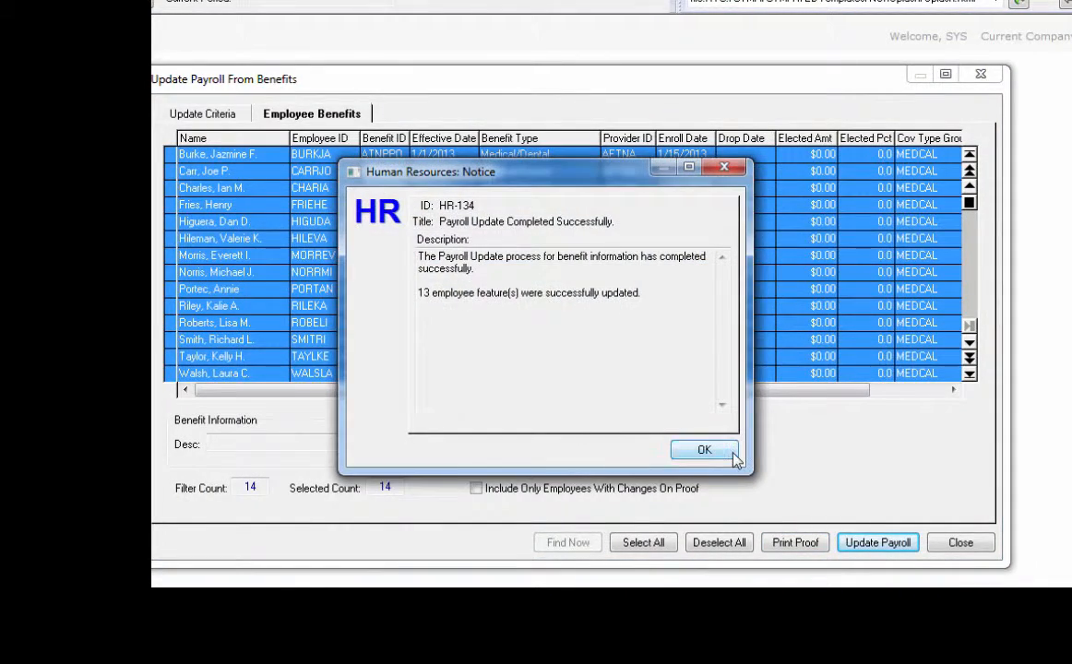